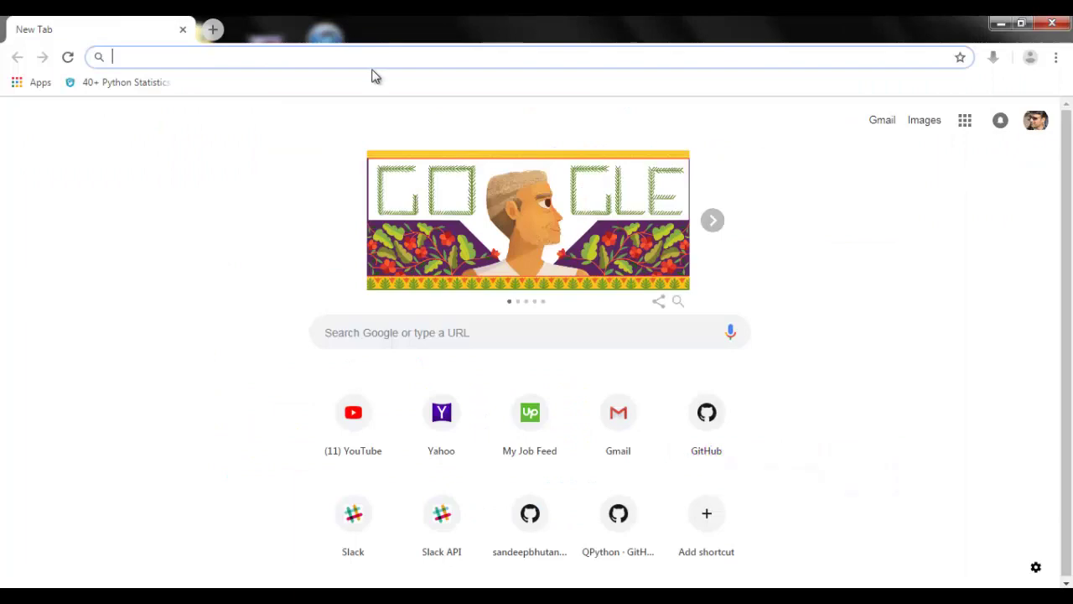
Step: Go to the luis.ai Language Understanding site from a new Chrome tab
text(luis.ai)
key(Return)
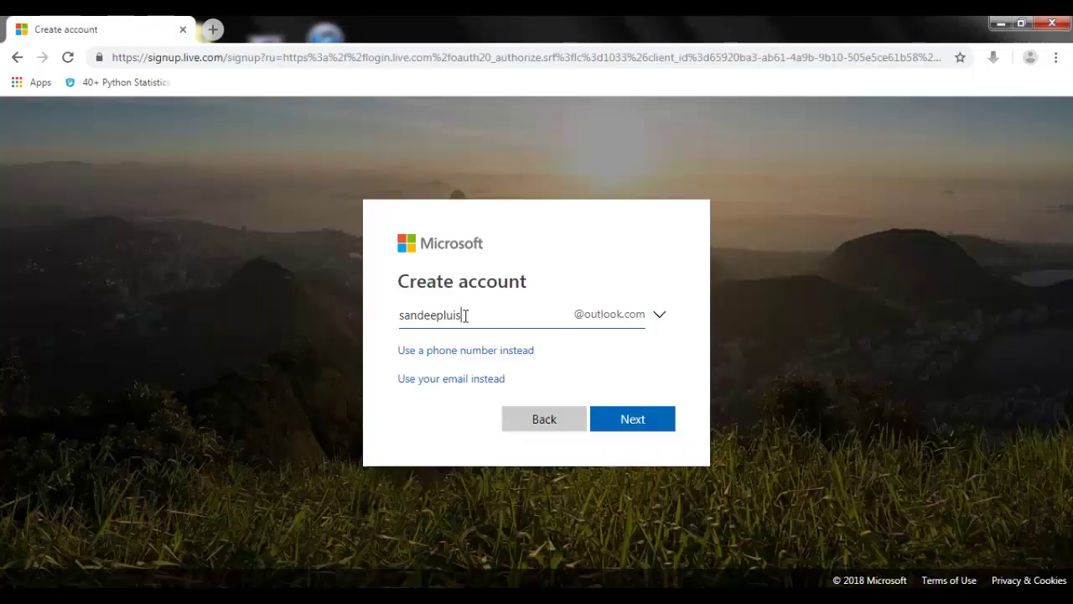
Step: Create a new outlook.com account with a password, then accept the LUIS terms with India as region
text(demo)
click(663, 319)
click(635, 276)
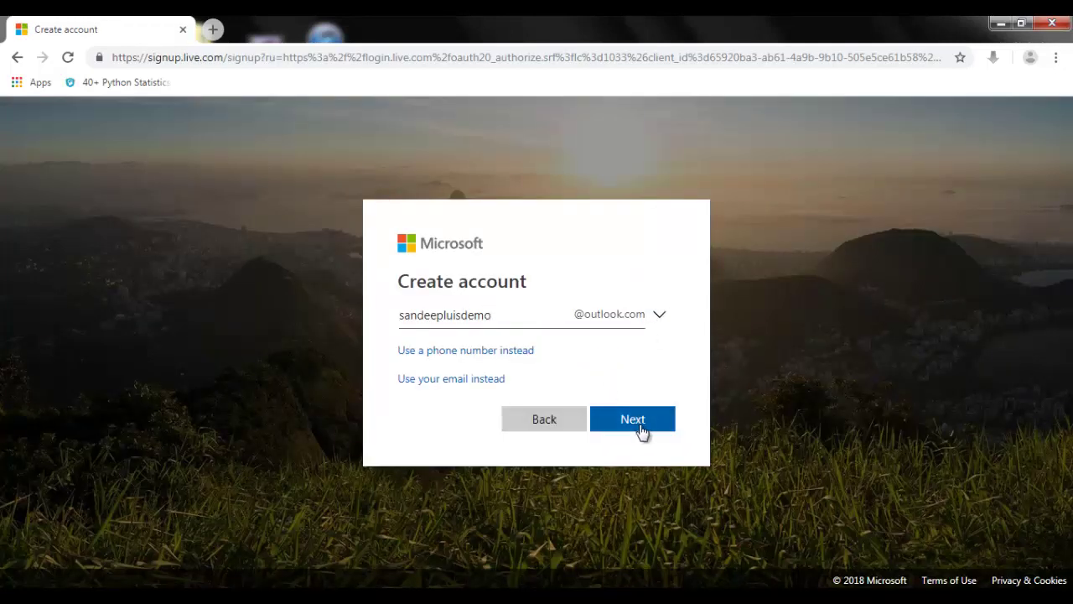
click(640, 426)
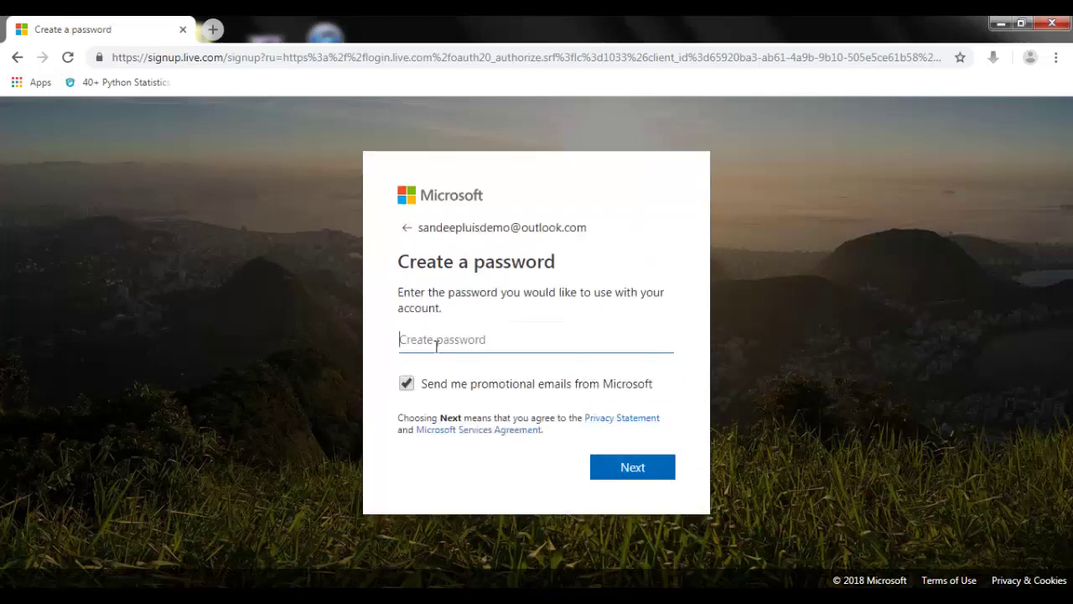
text(•)
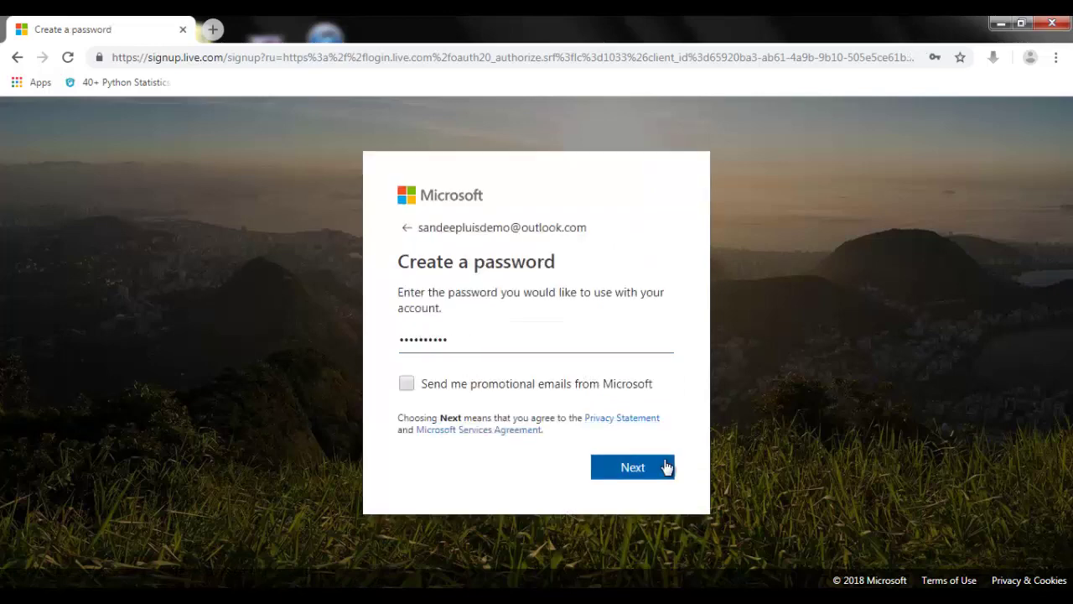
click(664, 467)
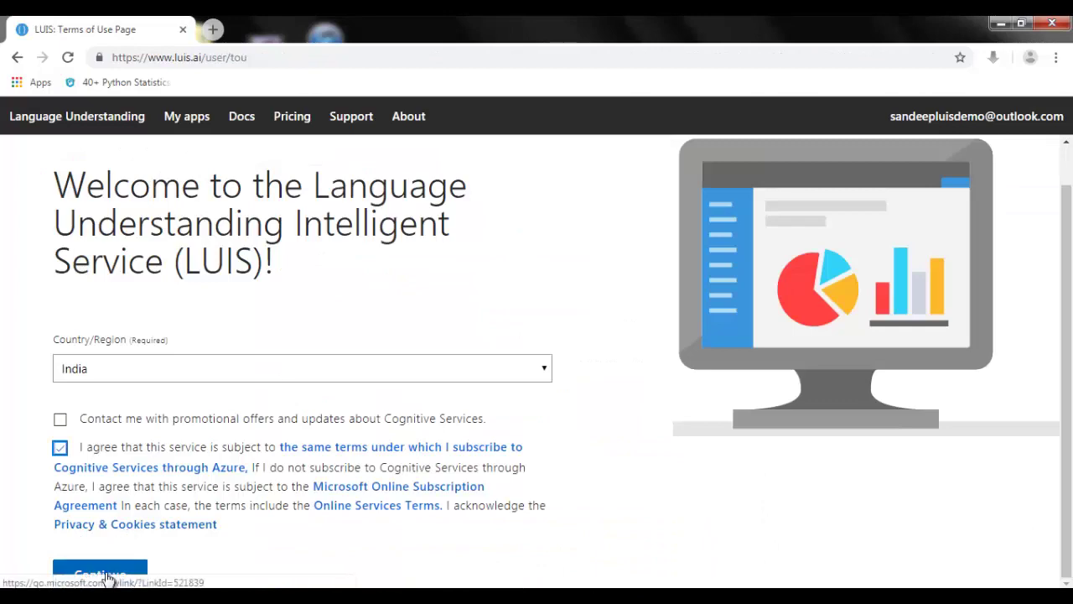
click(97, 575)
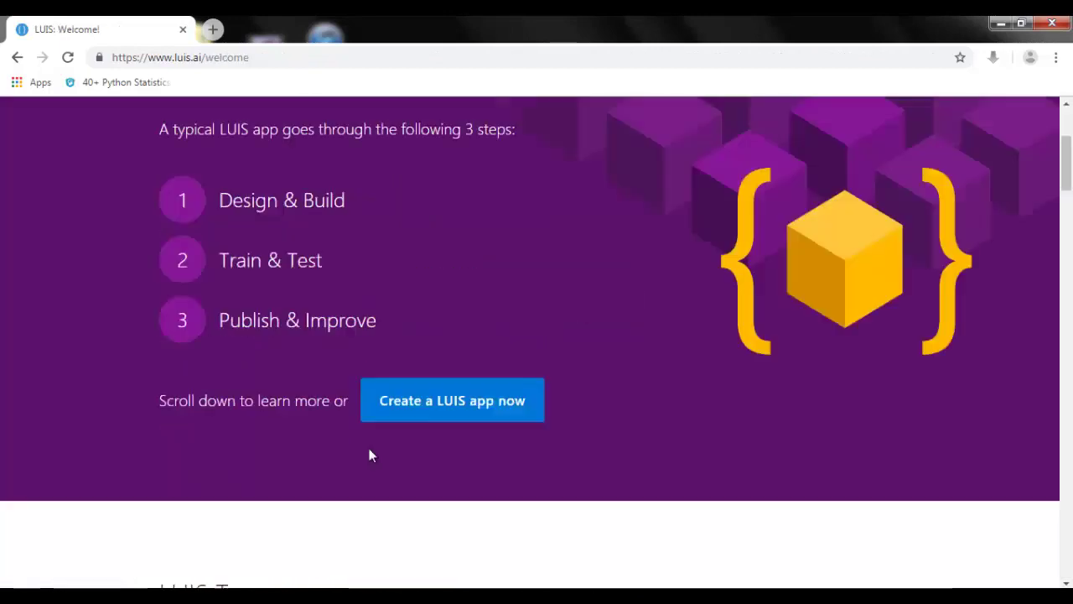
scroll(371, 453, down, 3)
Step: Create a new LUIS app named 'About India' with English culture
click(469, 265)
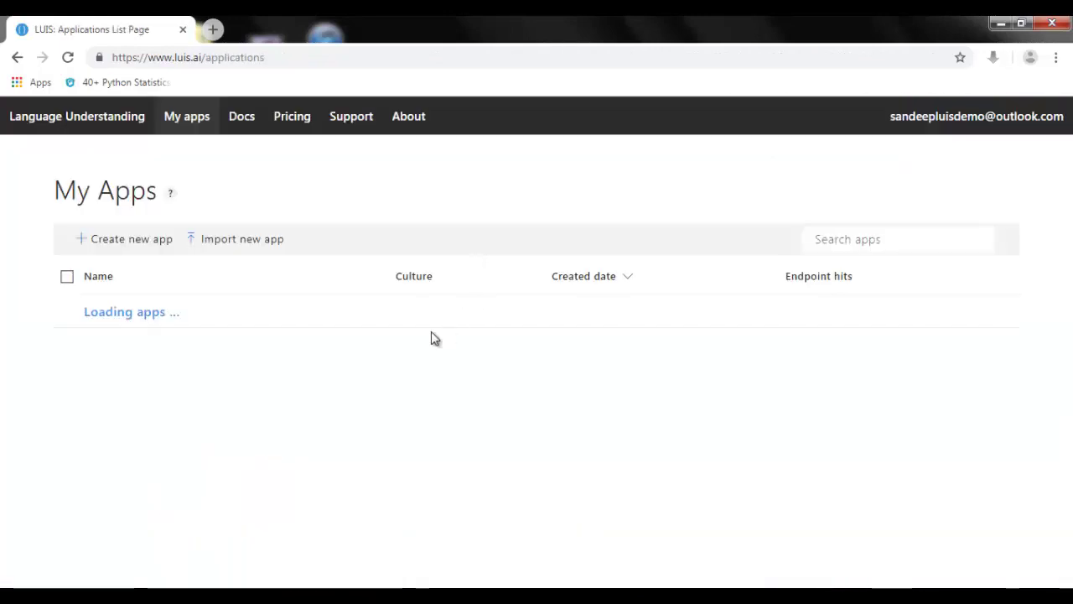
click(146, 249)
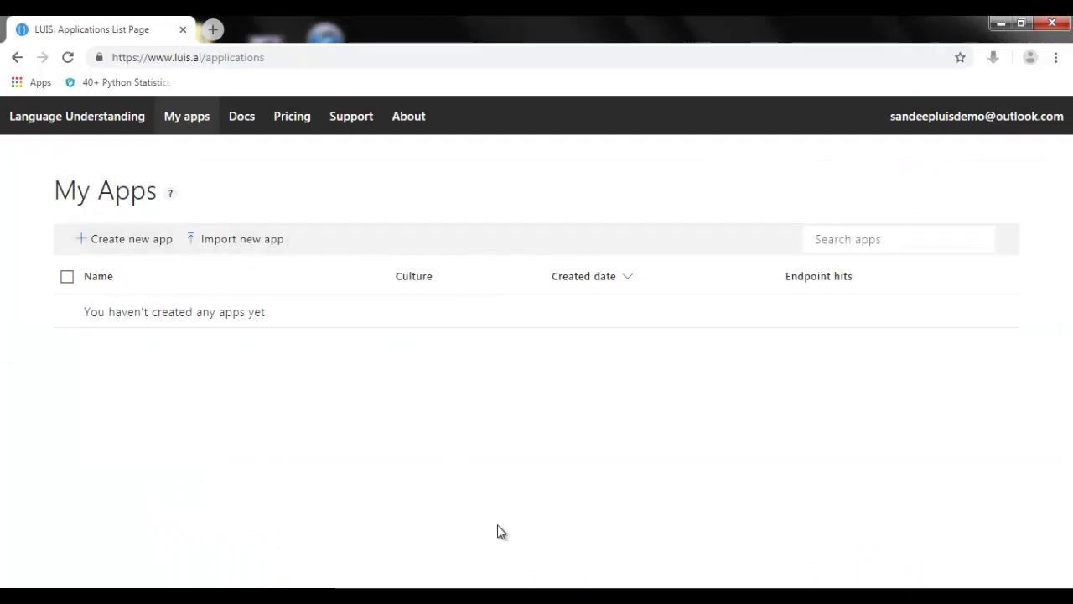
text(About India)
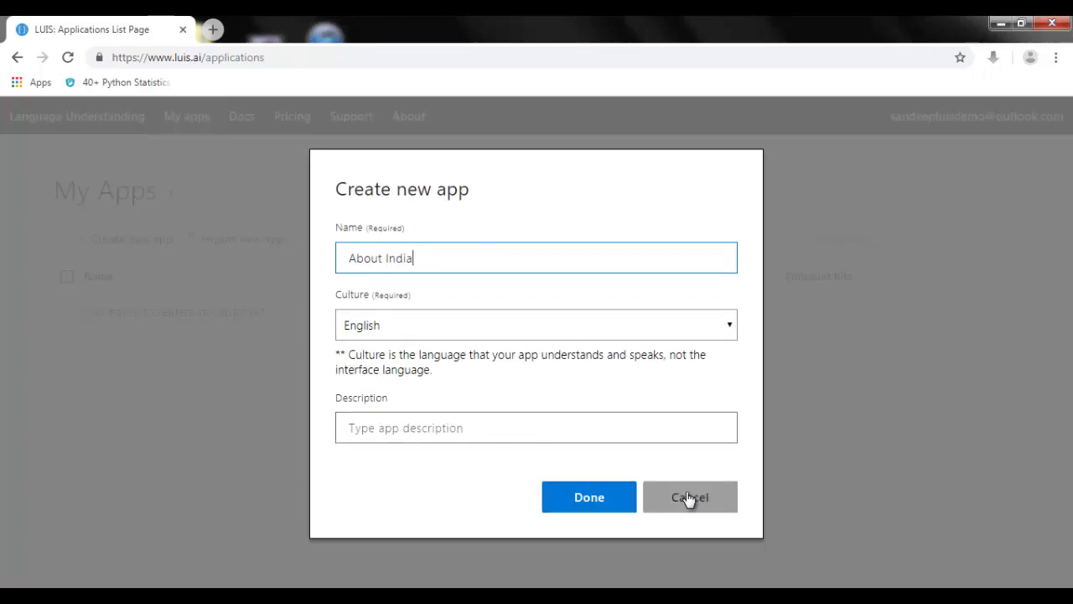
click(582, 498)
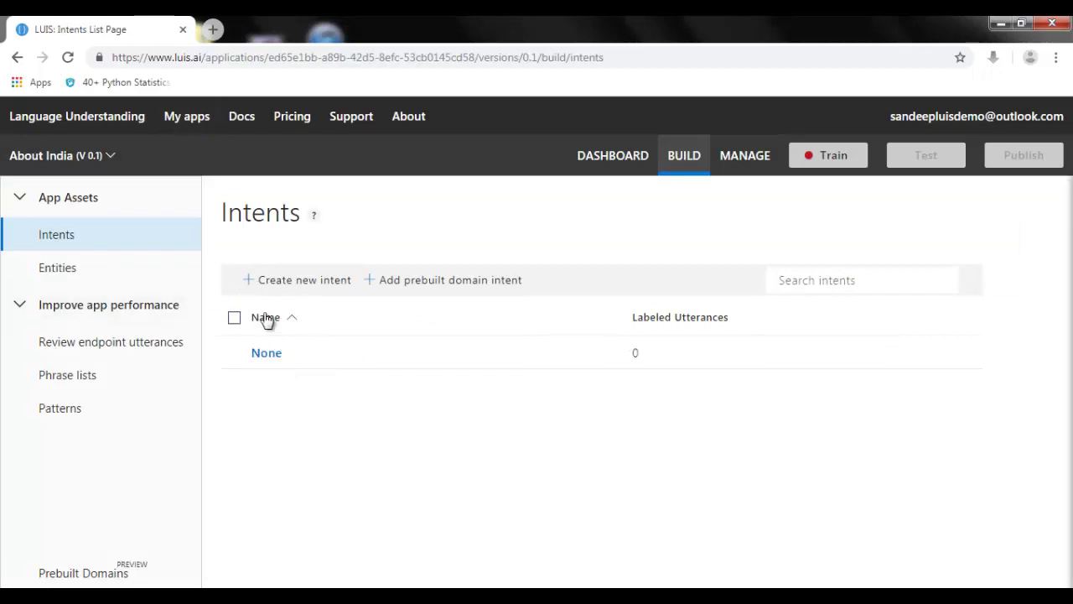
Step: Create an intent named 'State Count', fixing a typo in the name
click(300, 284)
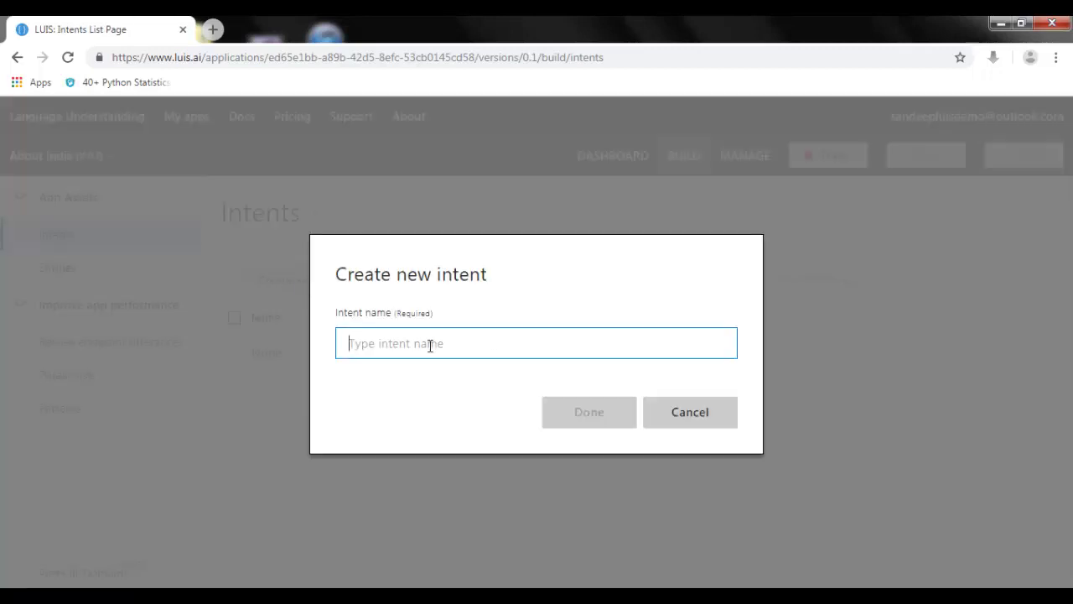
text(State Cp)
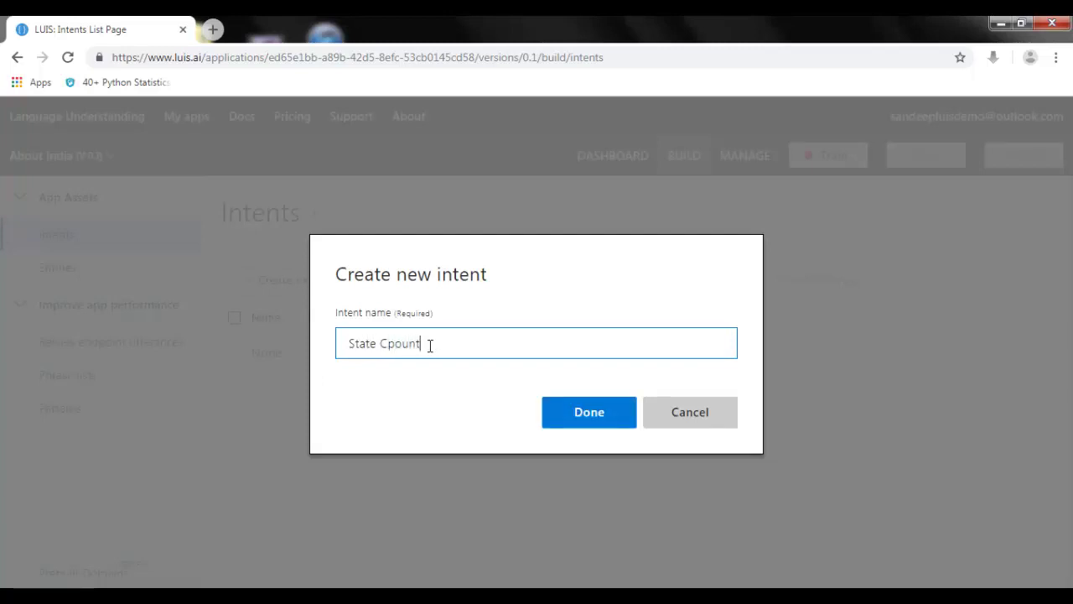
key(BackSpace)
click(545, 424)
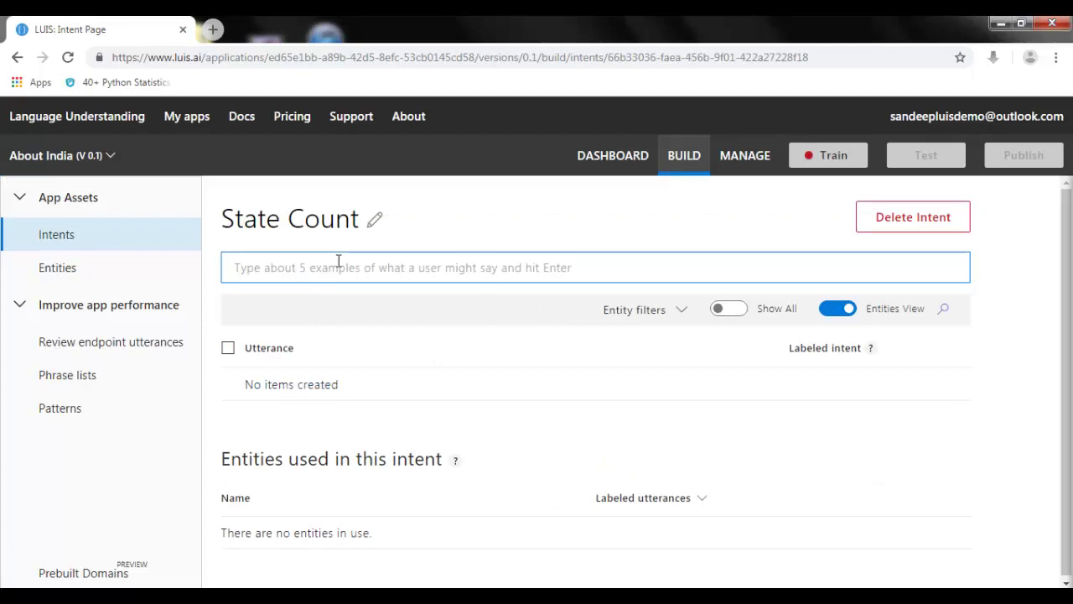
Step: Add state-count utterances: 'How many states in india', 'Please tell me state count', 'i want to know the numbers of states in india'
text(How many state)
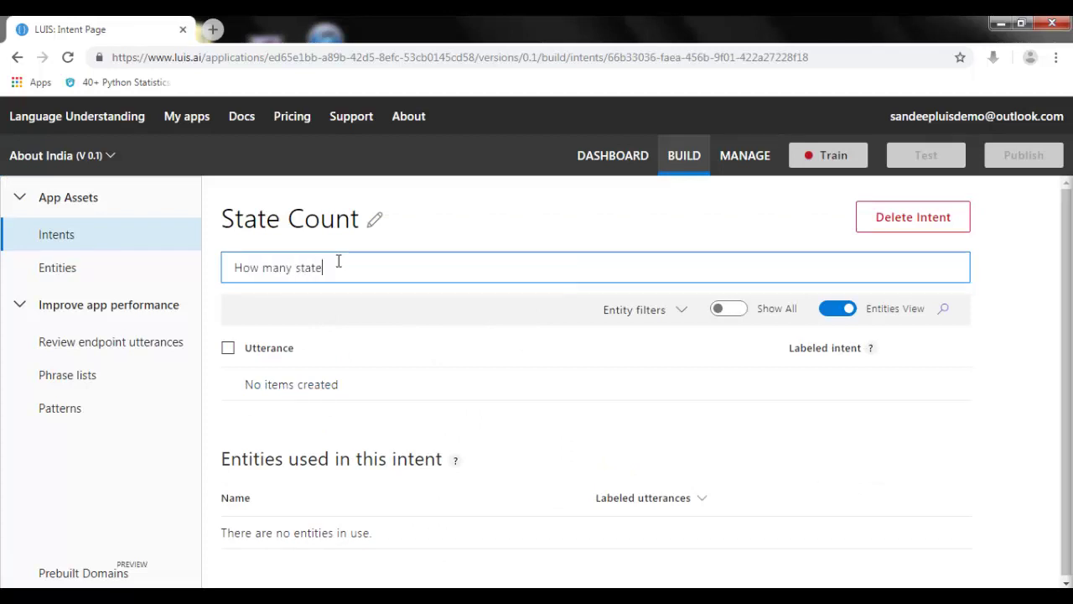
text(s in d)
text(ndia)
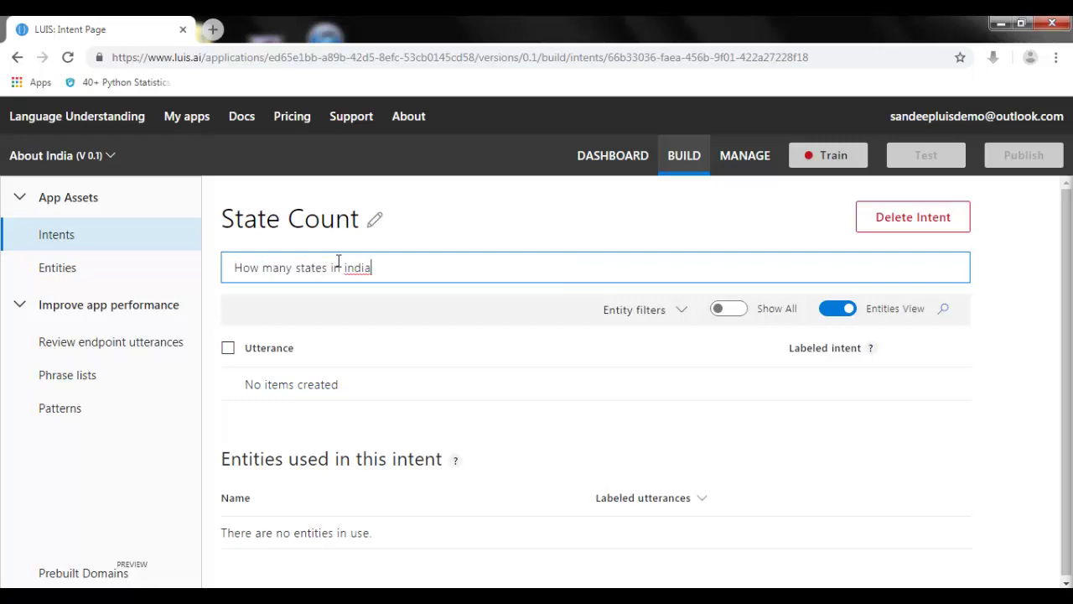
key(Return)
text(Please tell me)
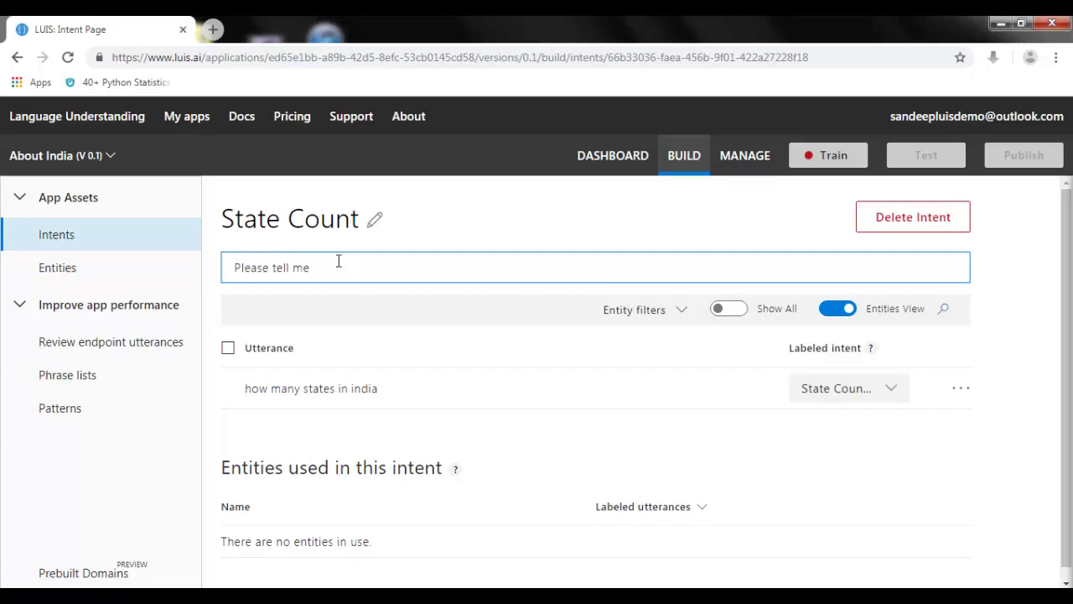
text( state count)
key(Return)
text(i wan)
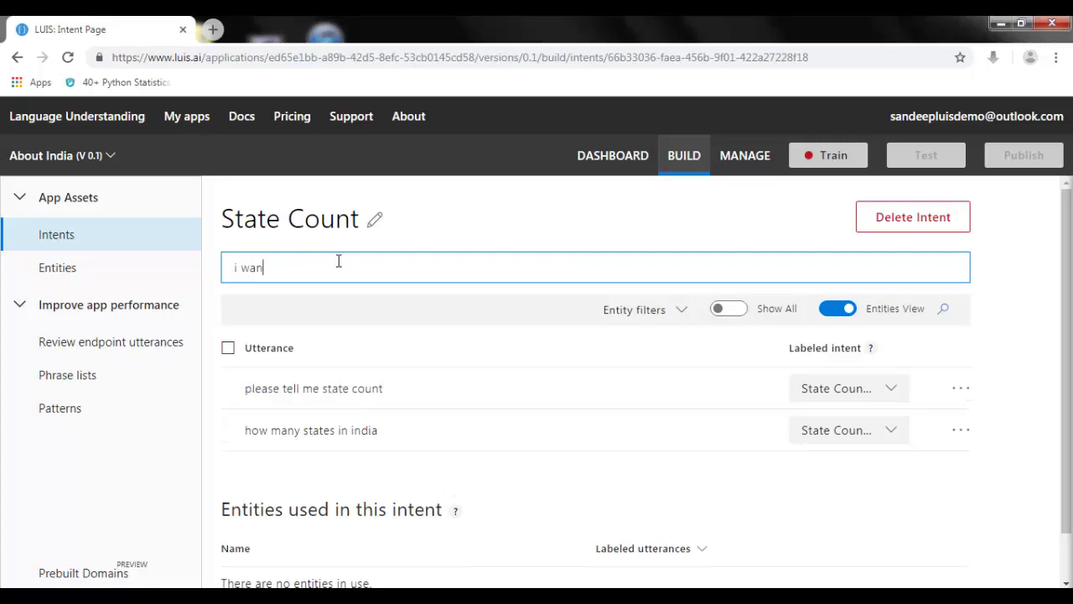
text(t to nknow the numbers)
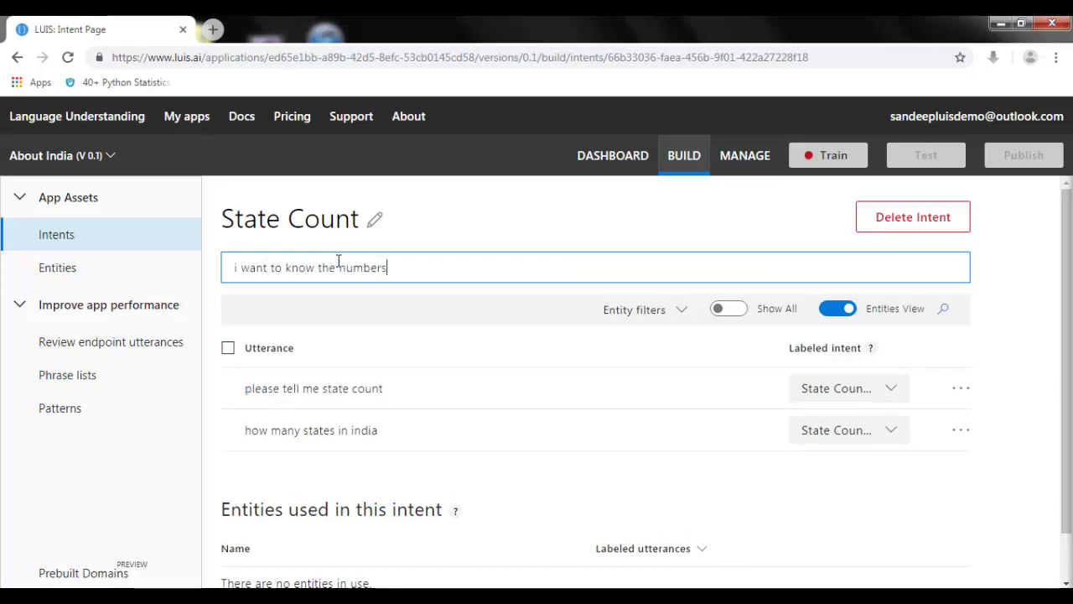
key(BackSpace)
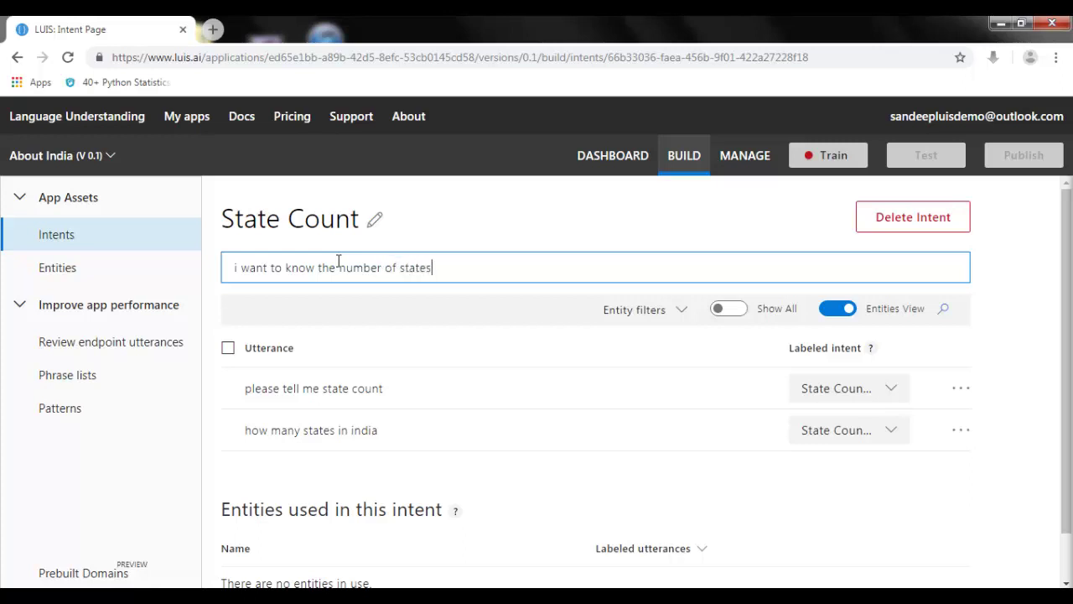
text(of states in india)
key(Return)
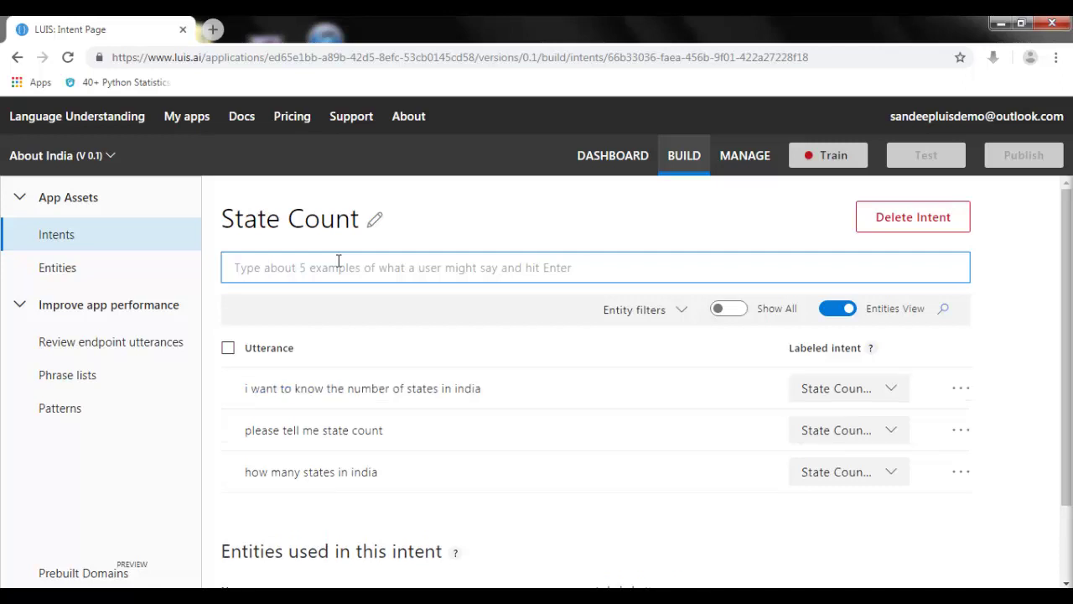
Step: Add union-territory utterances 'how many UT are there' and 'number of union territories in ind'
text(how many UT a)
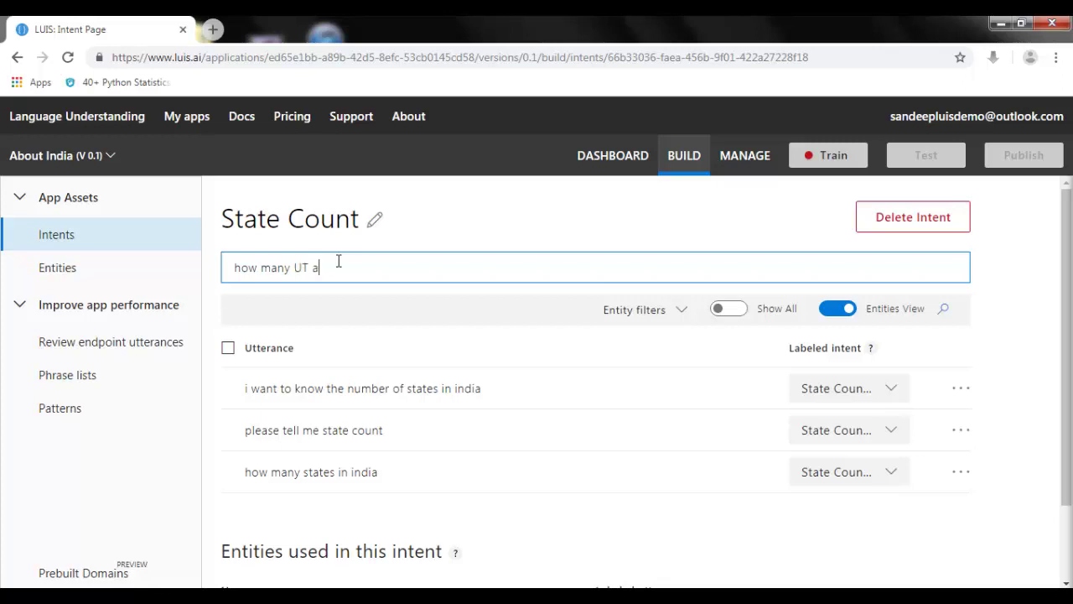
text(re there)
key(Return)
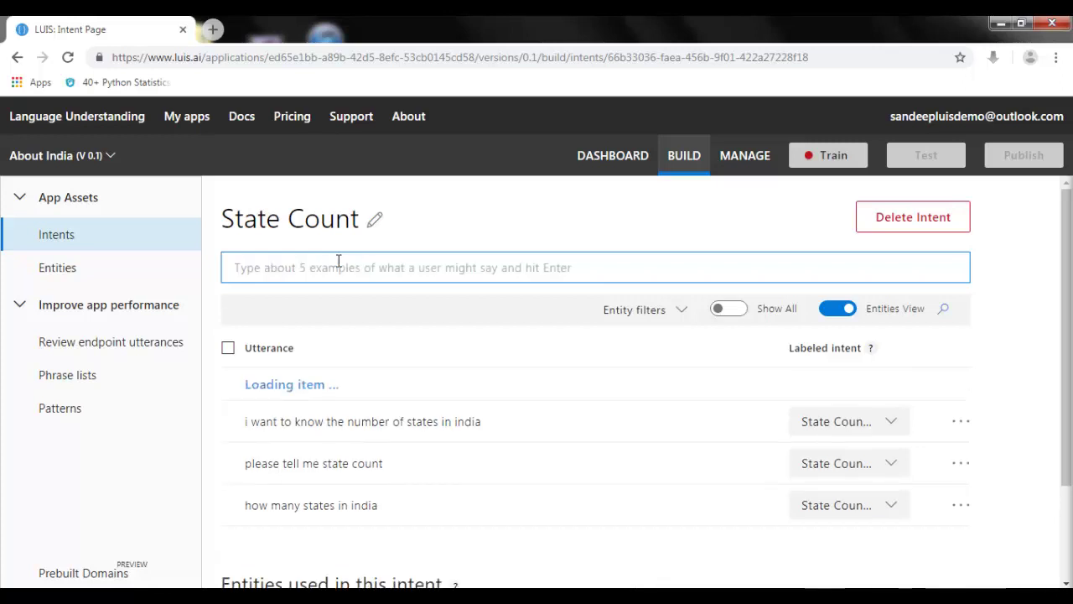
text(number of n)
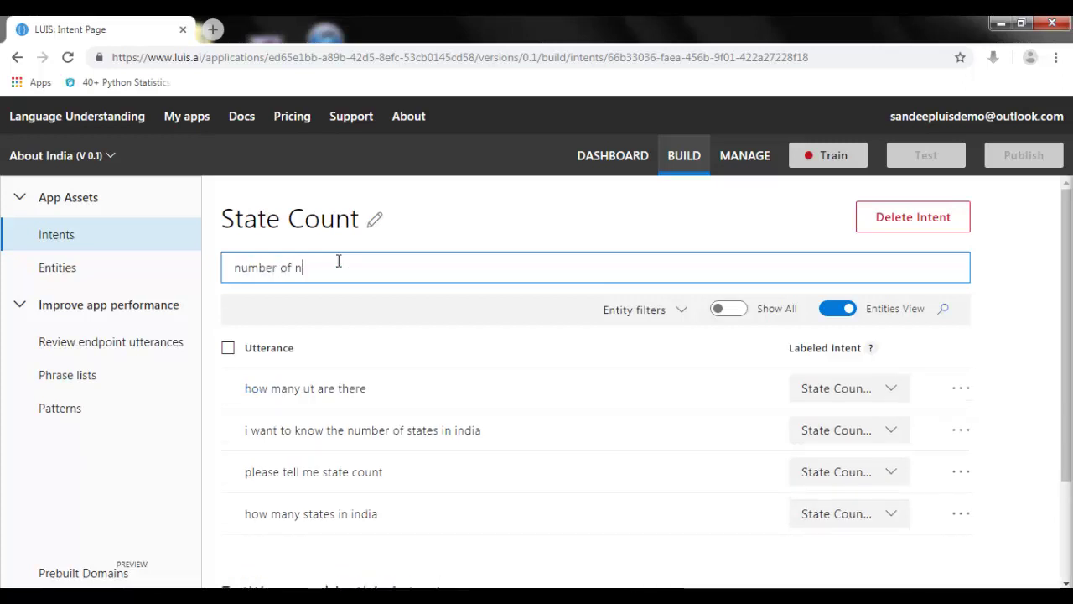
key(BackSpace)
text(uni)
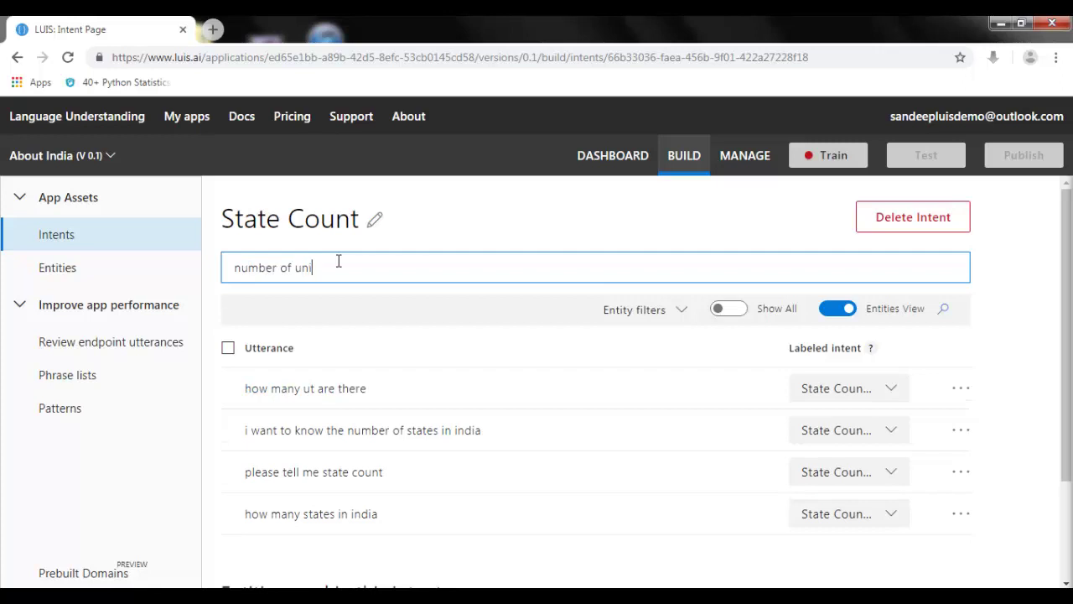
text(on terrotories in india)
key(Return)
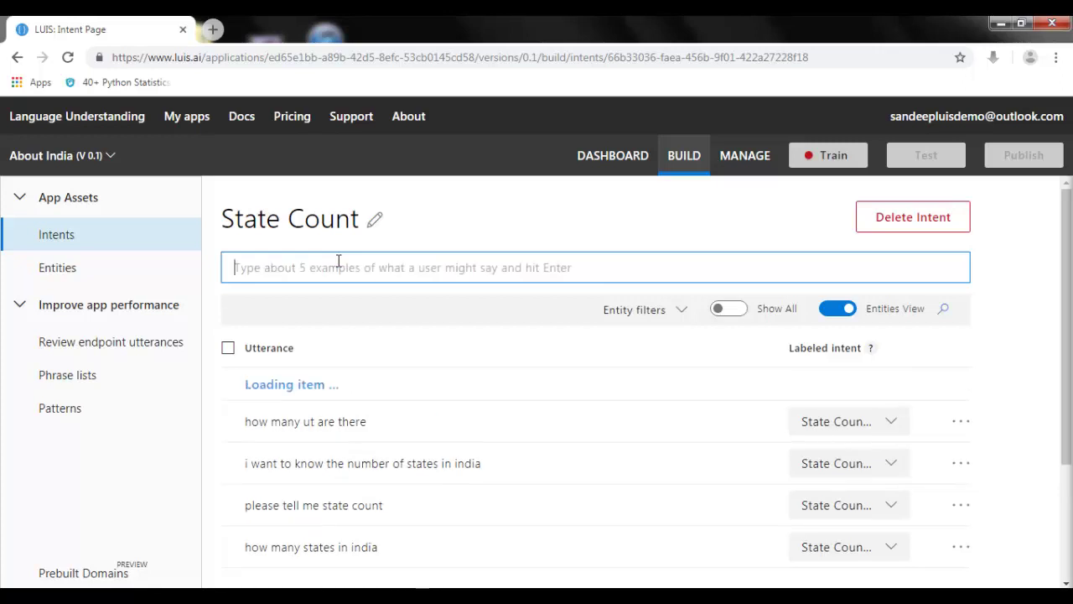
Step: Train the app and test the utterance 'state count please'
click(817, 155)
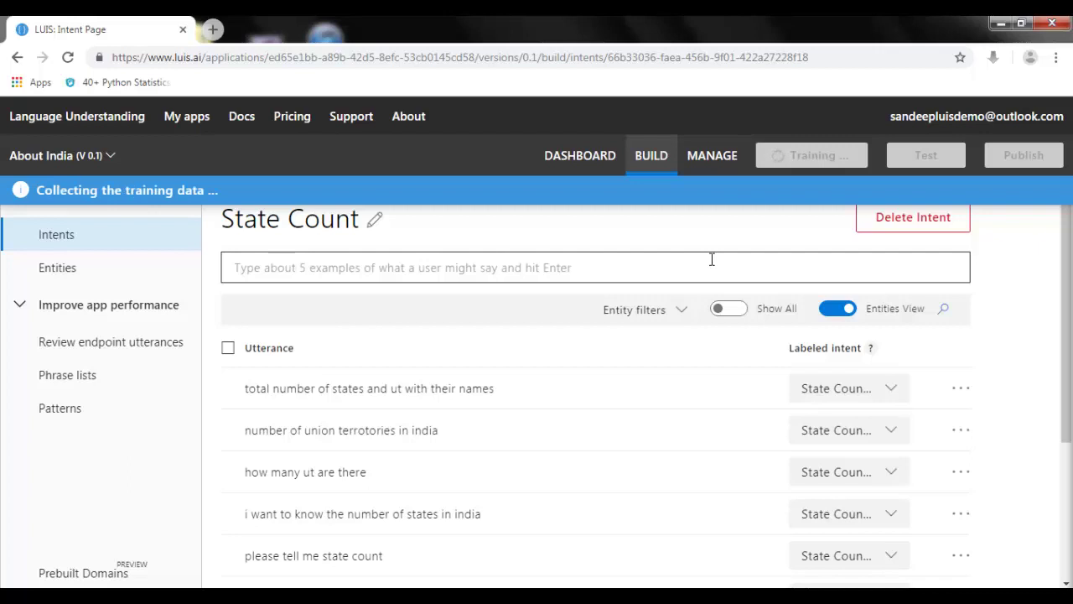
click(912, 161)
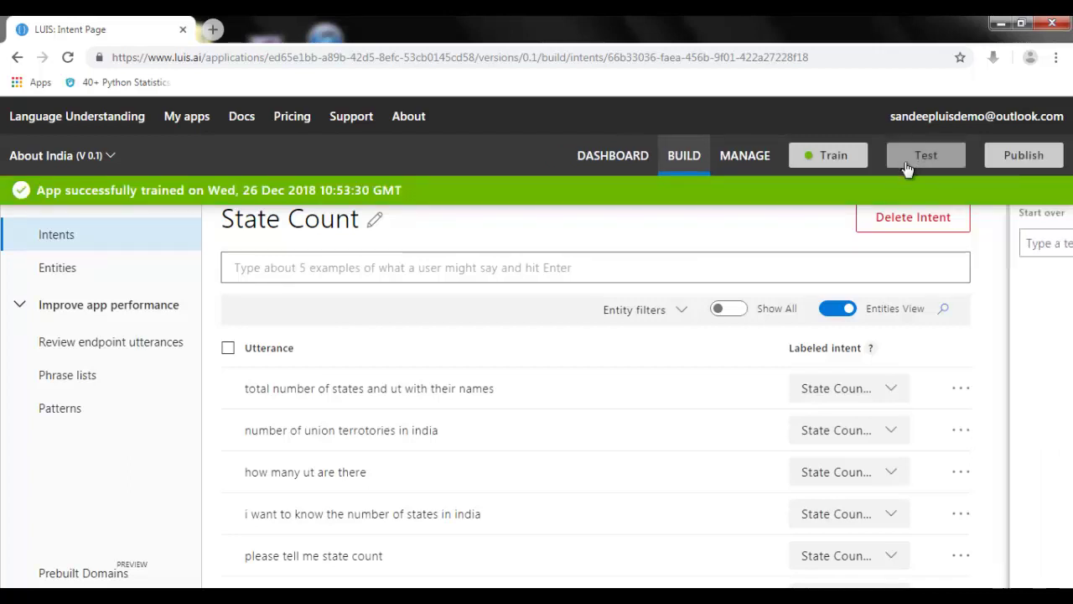
click(891, 242)
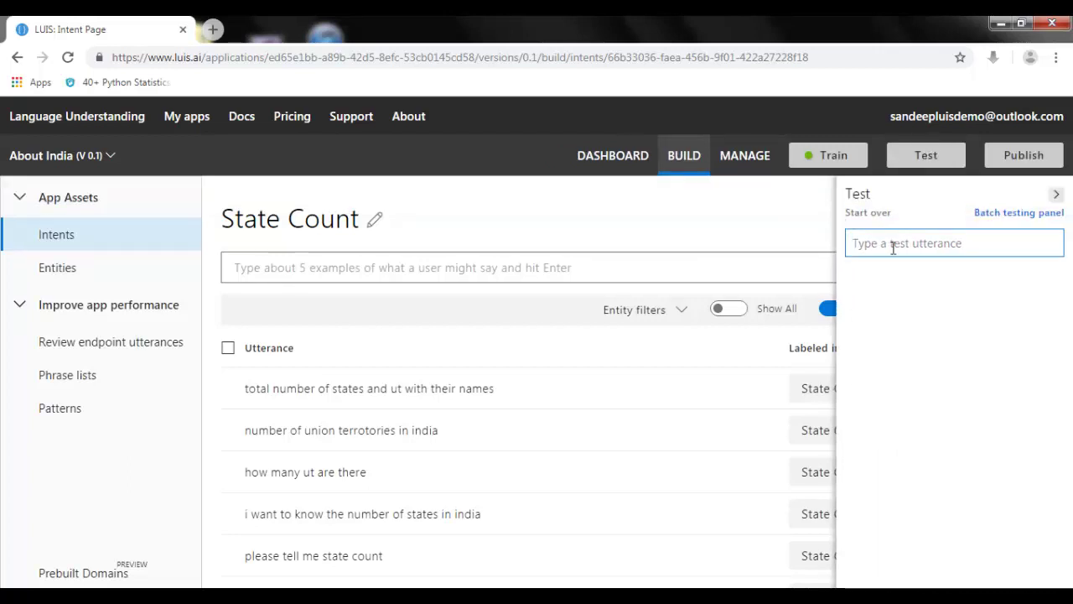
text(state count please)
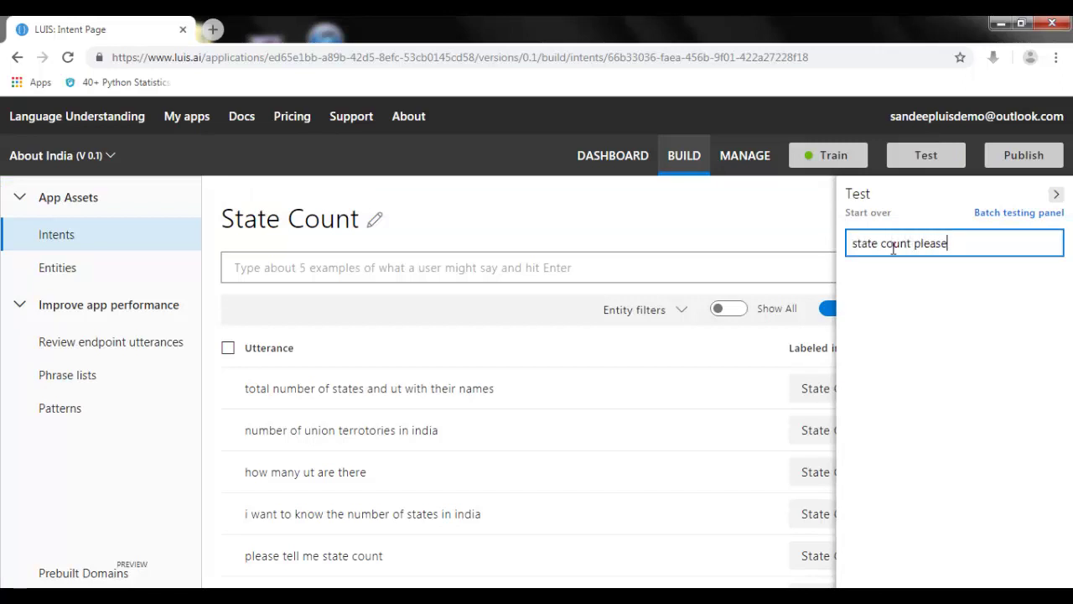
key(Return)
Step: Inspect the test result, confirming State Count as top intent with score 0.943
click(922, 287)
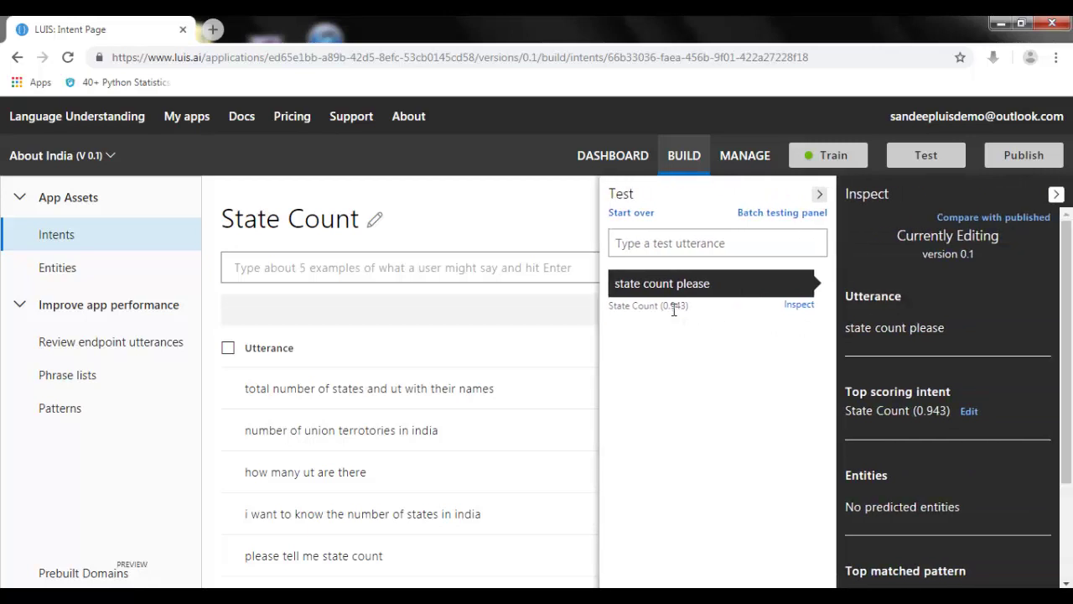
drag(663, 306, 687, 306)
drag(847, 410, 911, 410)
click(914, 417)
click(1024, 155)
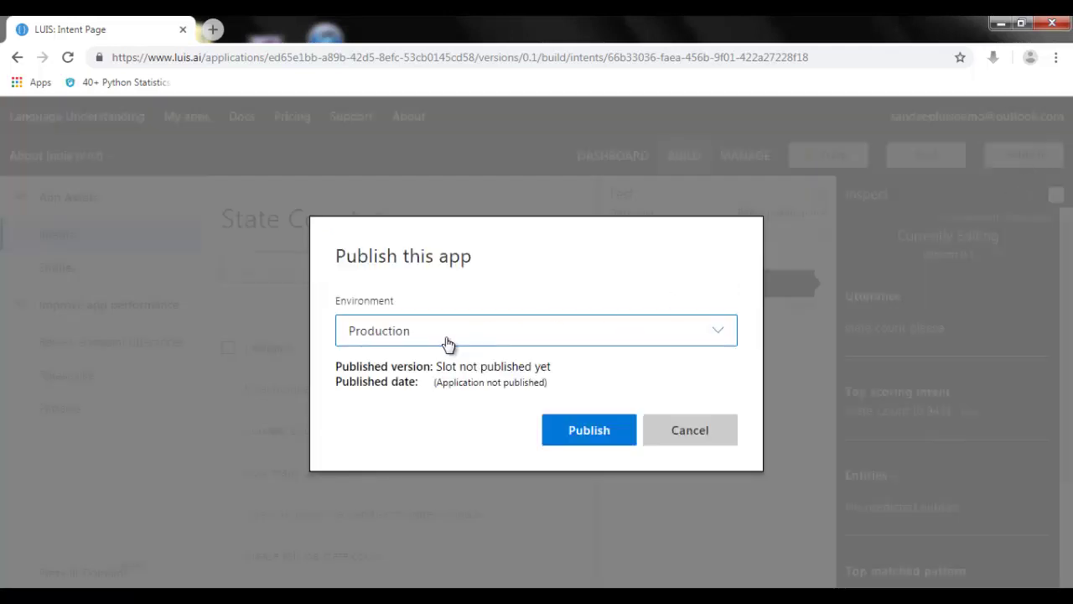
Step: Publish About India to the Production environment, then close the notice and the Inspect and Test panels
click(448, 344)
click(457, 359)
click(630, 427)
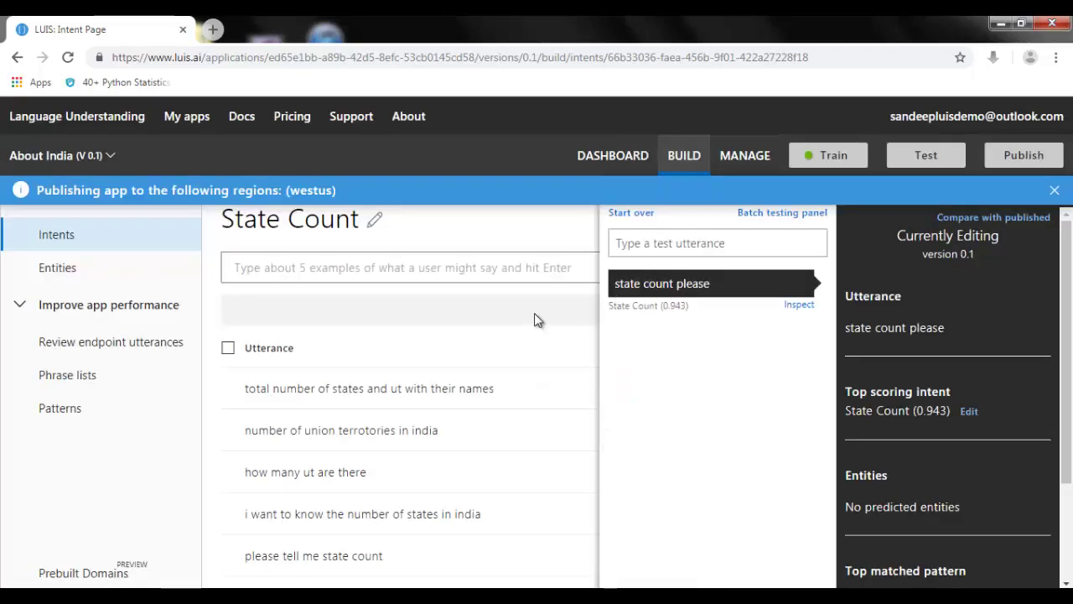
click(1055, 191)
click(1056, 194)
click(1056, 193)
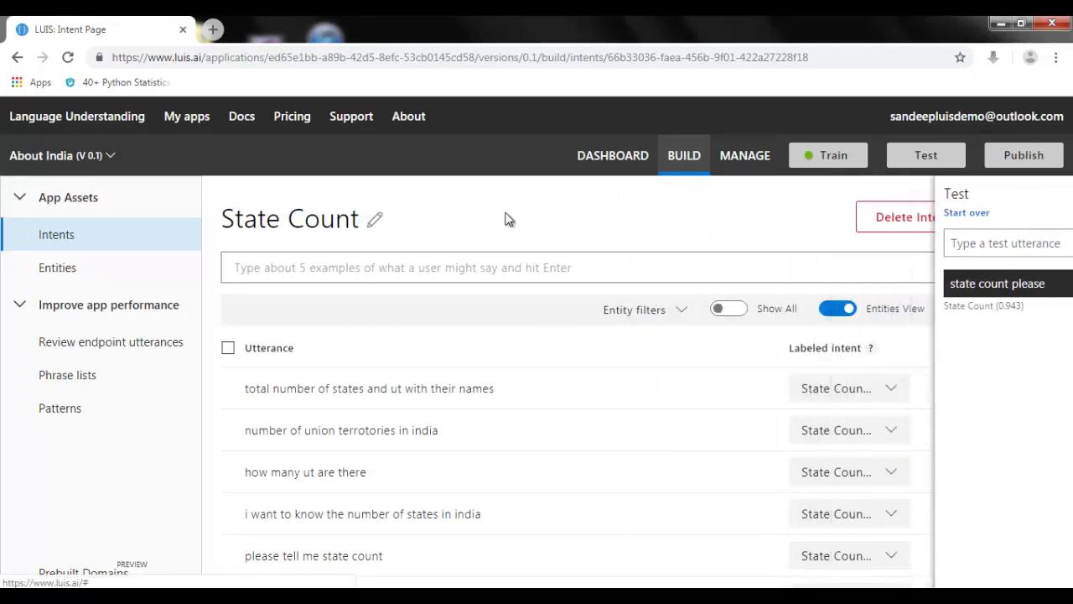
Step: Copy the Application ID from Application Information and launch Notepad to store it
click(743, 160)
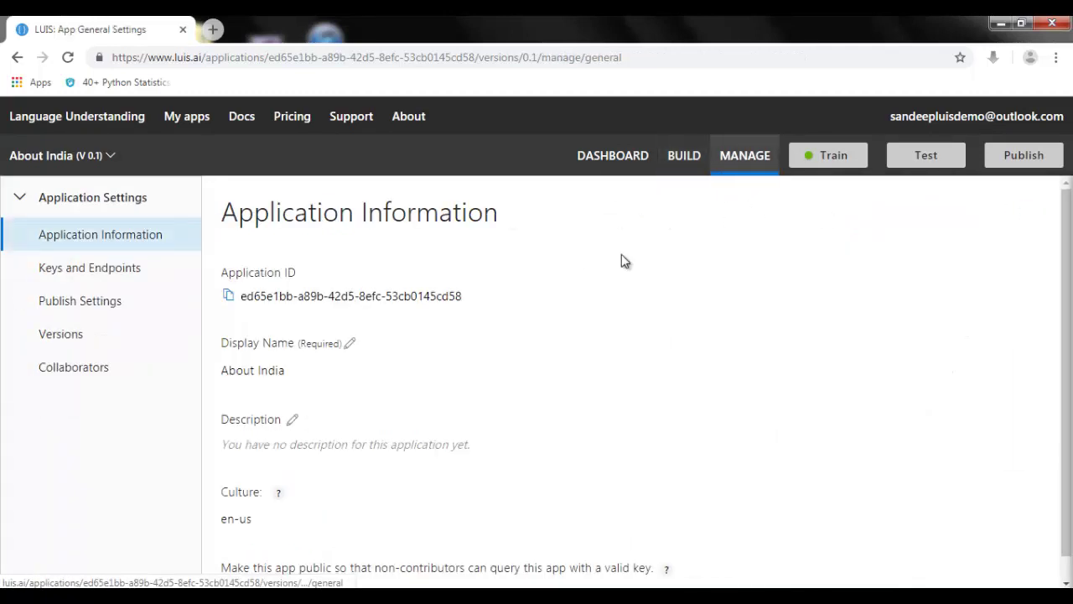
click(228, 297)
scroll(306, 365, down, 1)
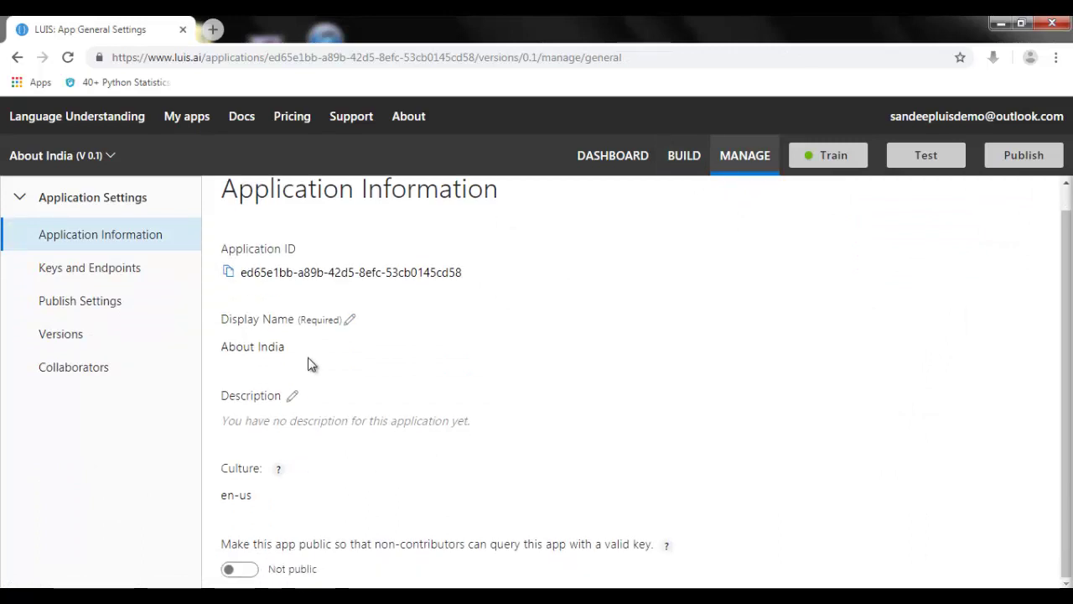
key(super+r)
key(Return)
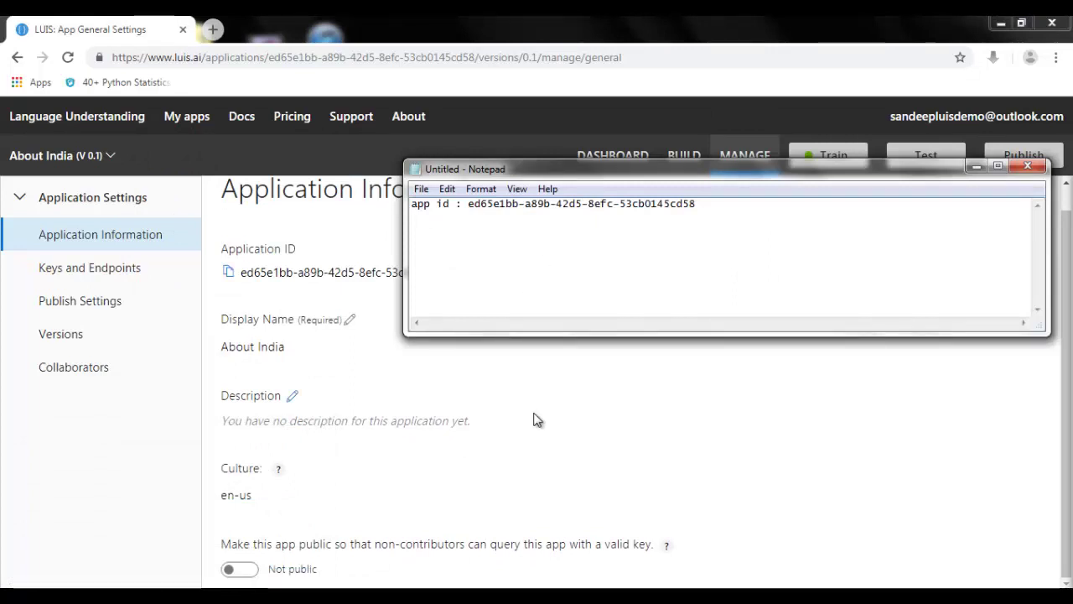
click(751, 438)
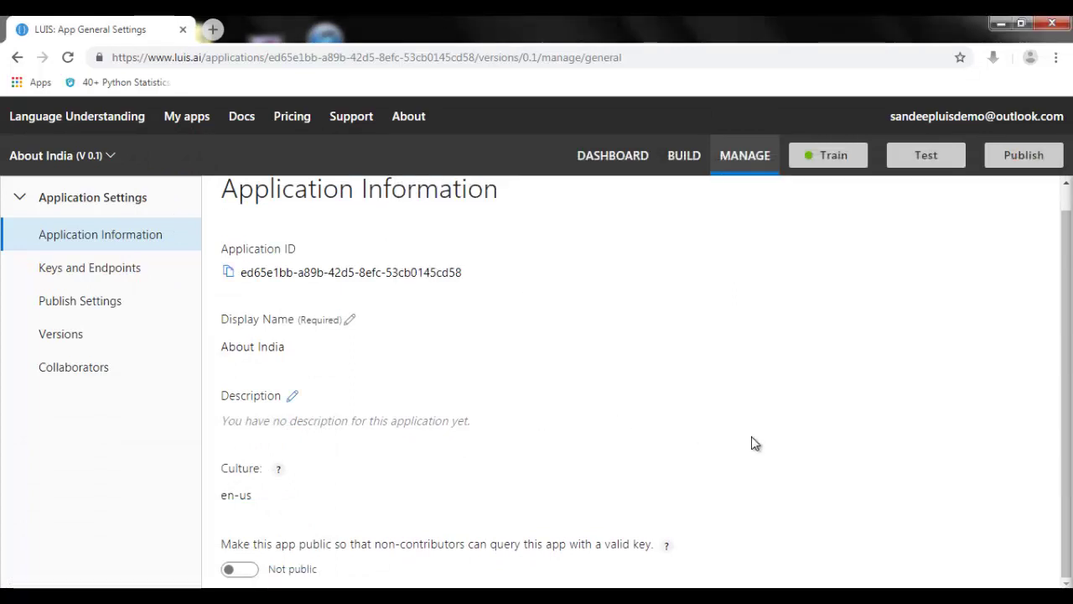
Step: Switch the app to public and republish it to Production
click(248, 570)
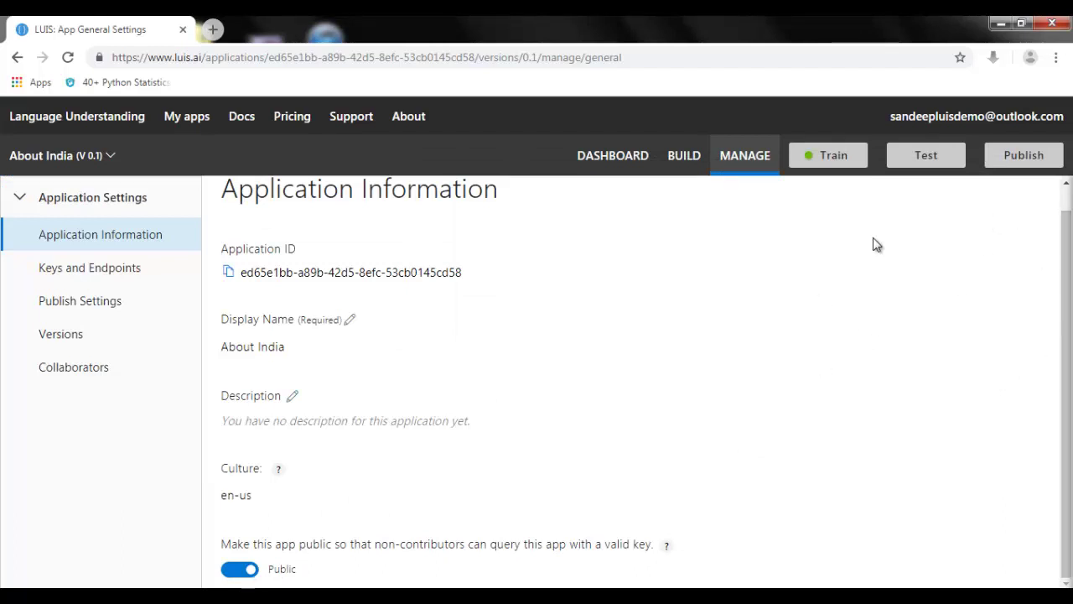
click(996, 166)
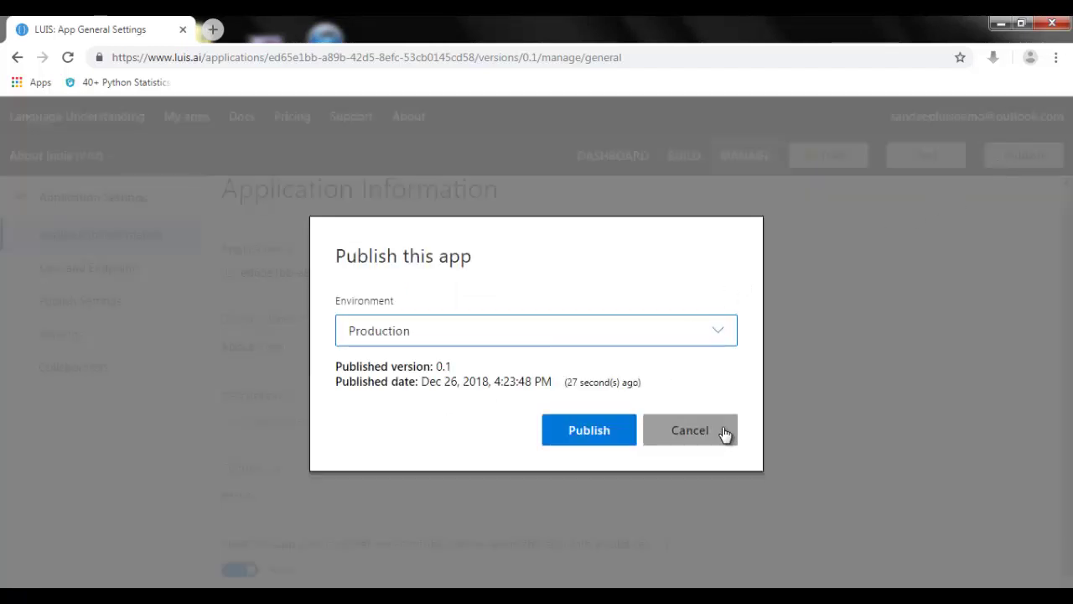
click(606, 439)
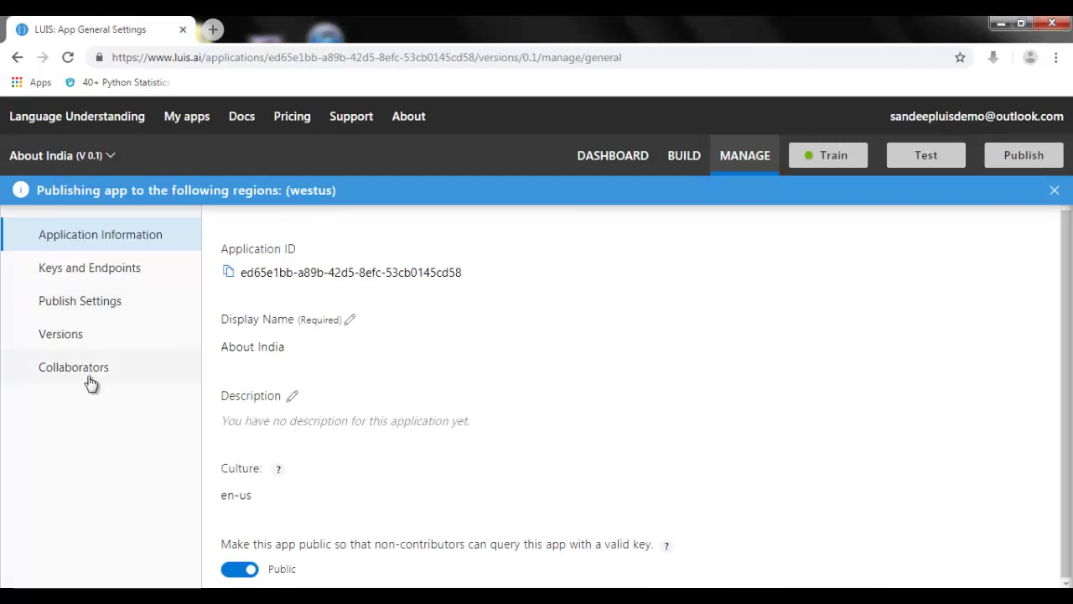
click(87, 277)
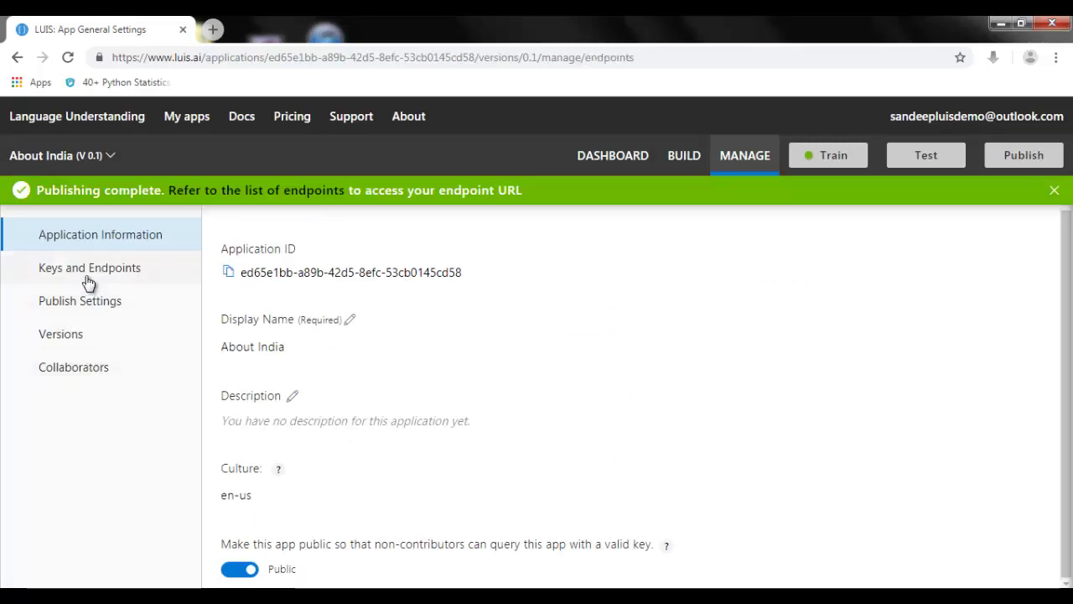
Step: Paste the authoring key into Notepad on a new line labelled 'key:'
scroll(293, 314, down, 1)
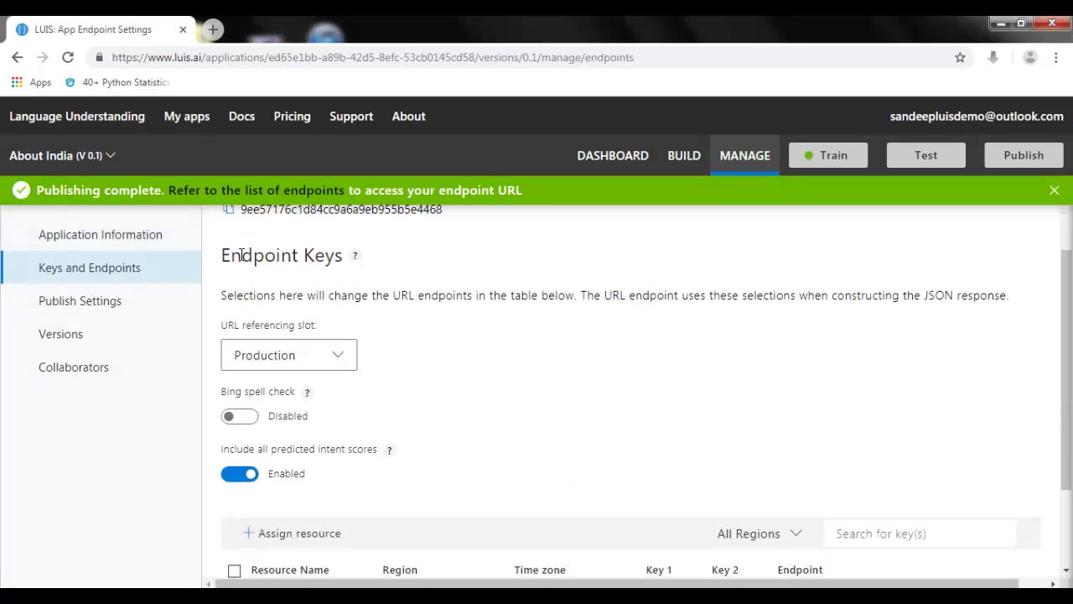
scroll(228, 306, up, 2)
click(229, 314)
key(alt+Tab)
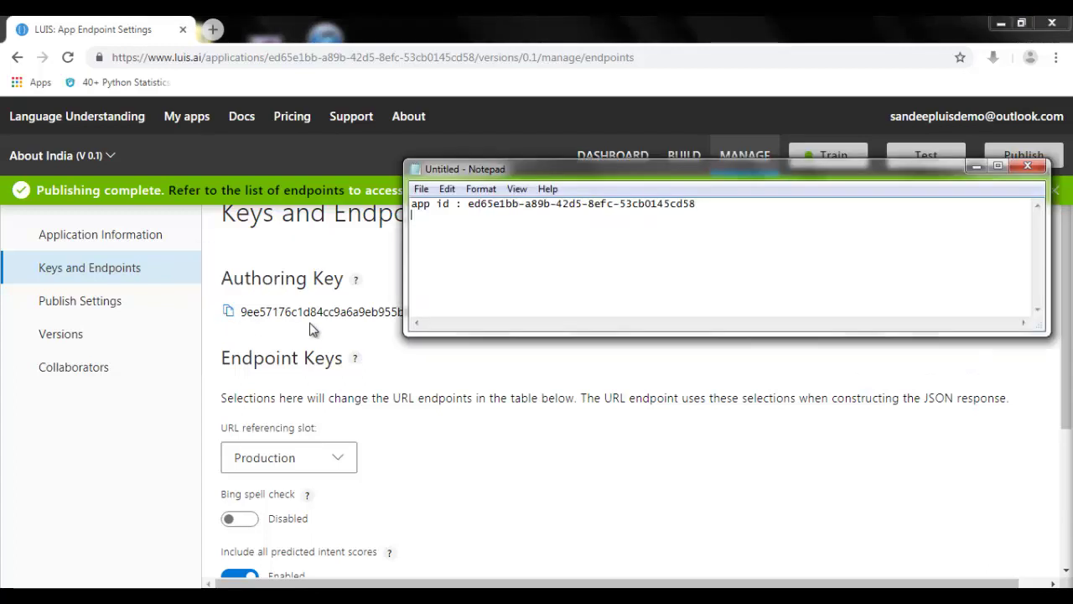
key(Return)
text(key:)
key(ctrl+v)
Step: Paste the Production endpoint URL into Notepad below the key, then return to LUIS
click(822, 495)
scroll(577, 484, down, 3)
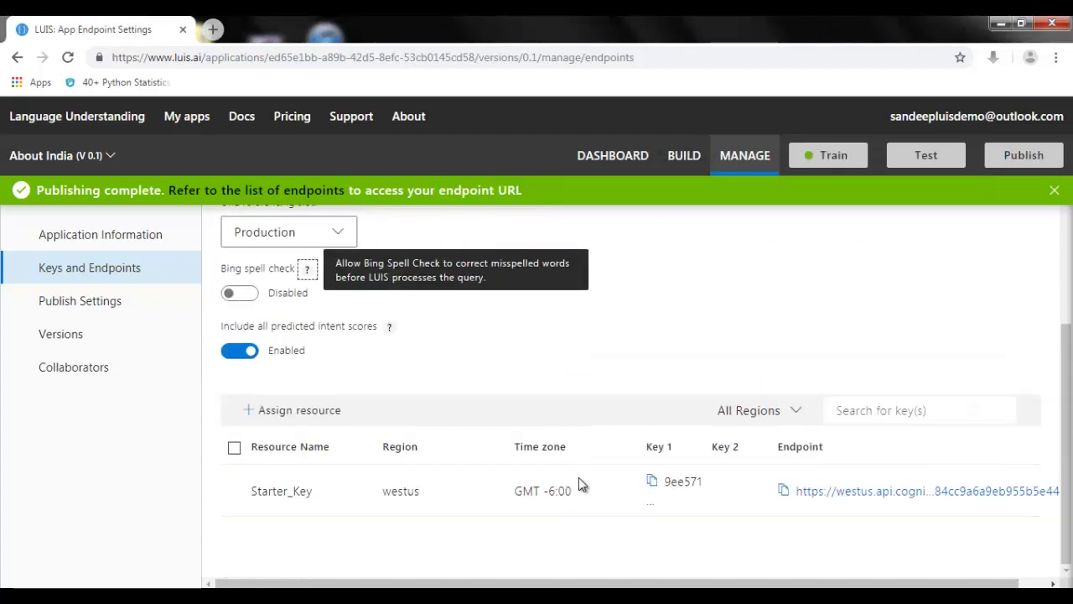
click(783, 492)
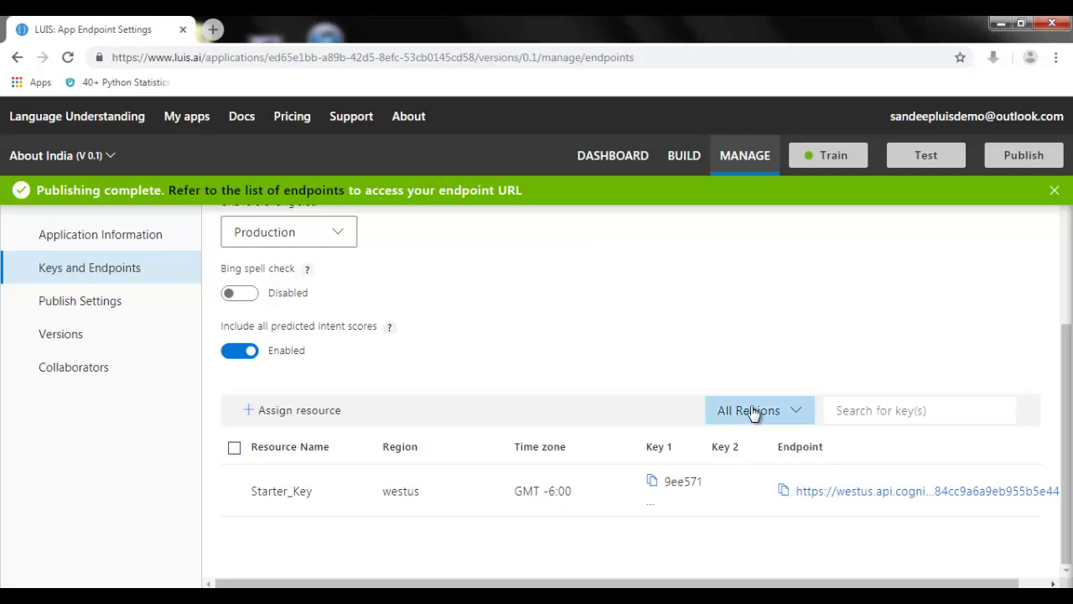
key(alt+Tab)
key(ctrl+v)
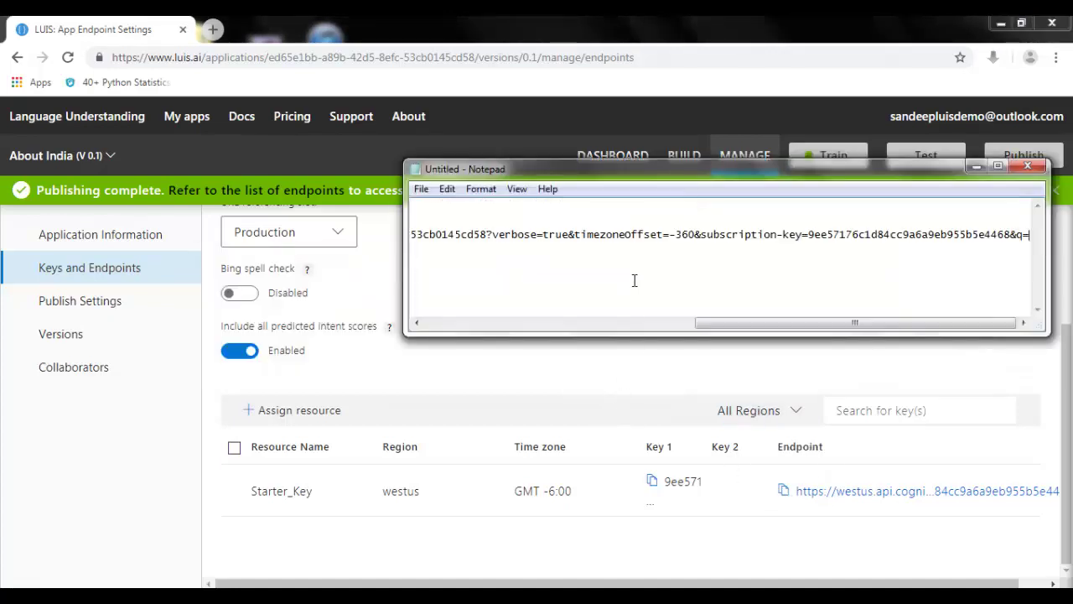
key(Return)
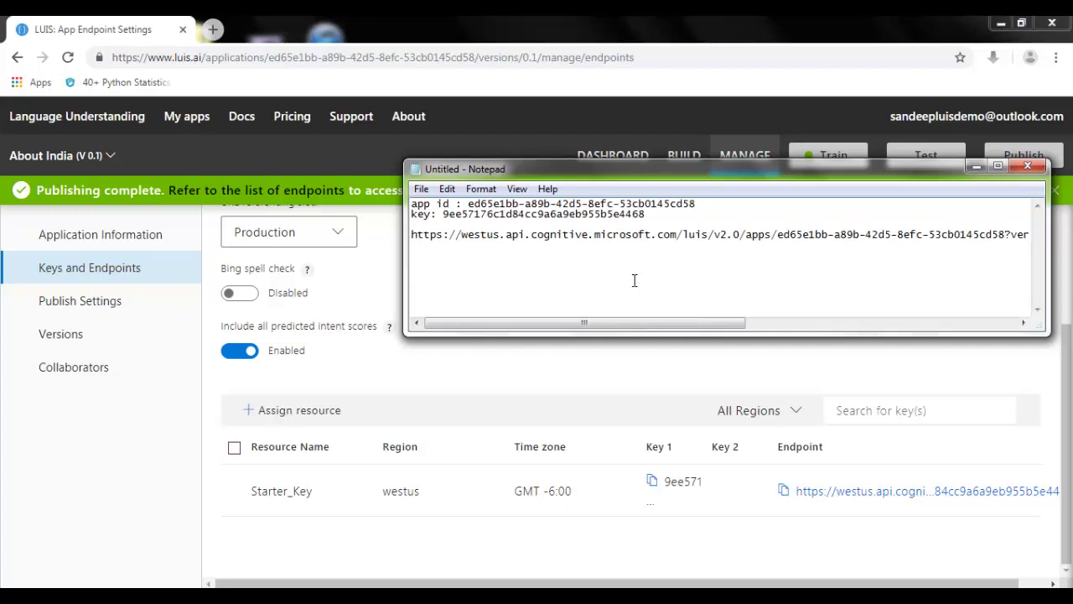
key(BackSpace)
key(Return)
click(596, 377)
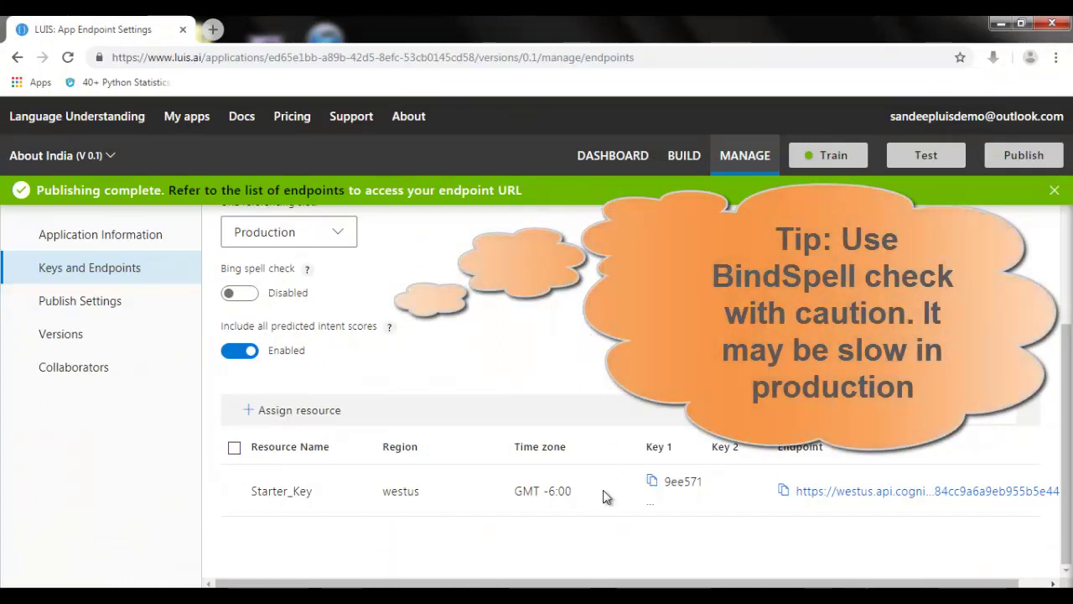
click(603, 586)
Step: Review the six State Count example utterances, then move to the Slack quickslackbot tab
click(998, 533)
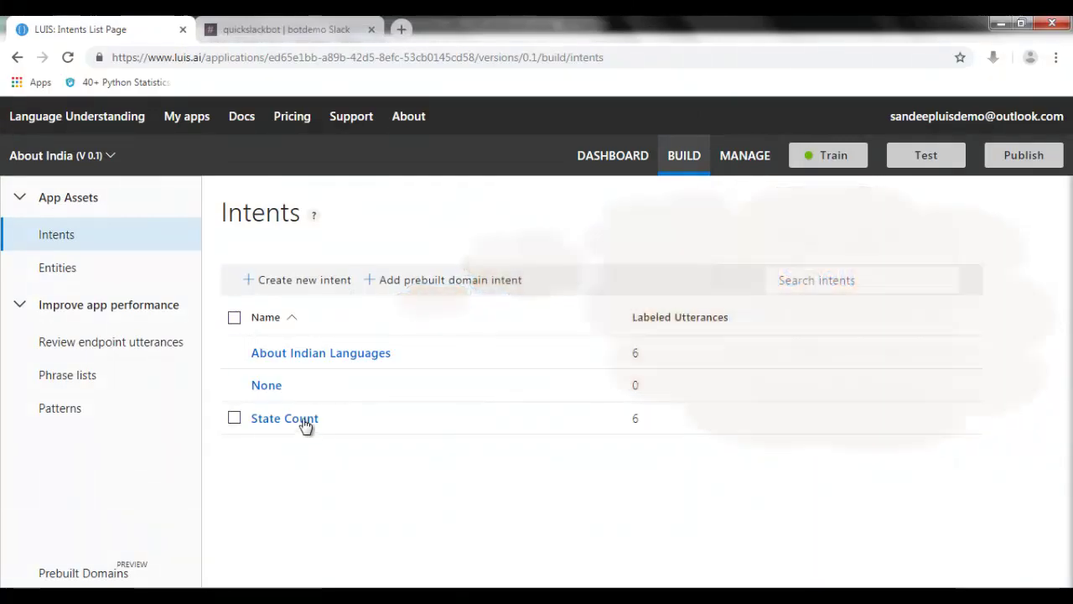
click(306, 419)
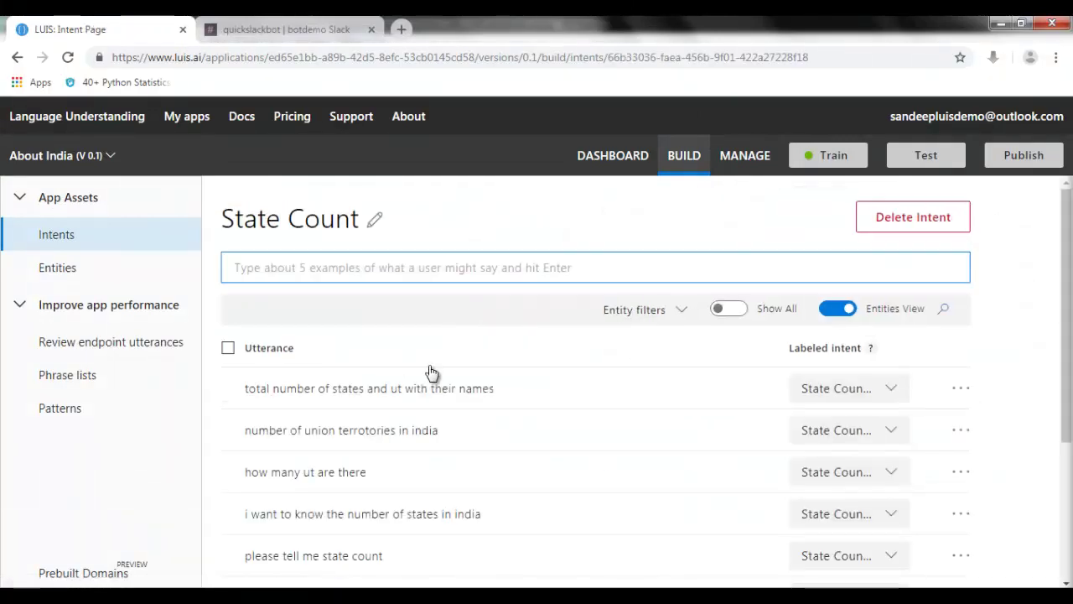
scroll(436, 394, down, 2)
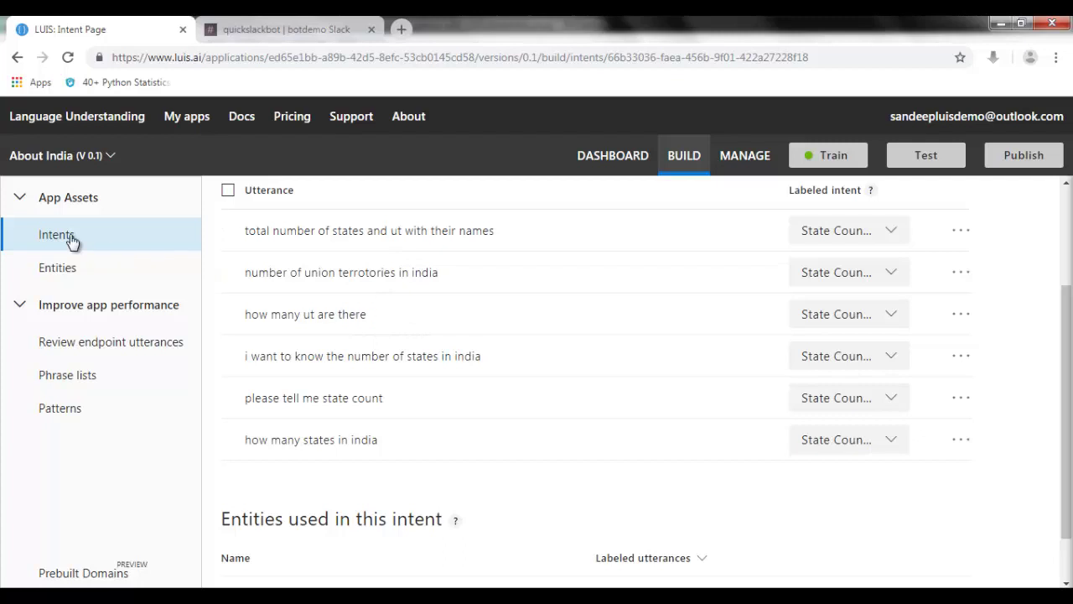
key(ctrl+Tab)
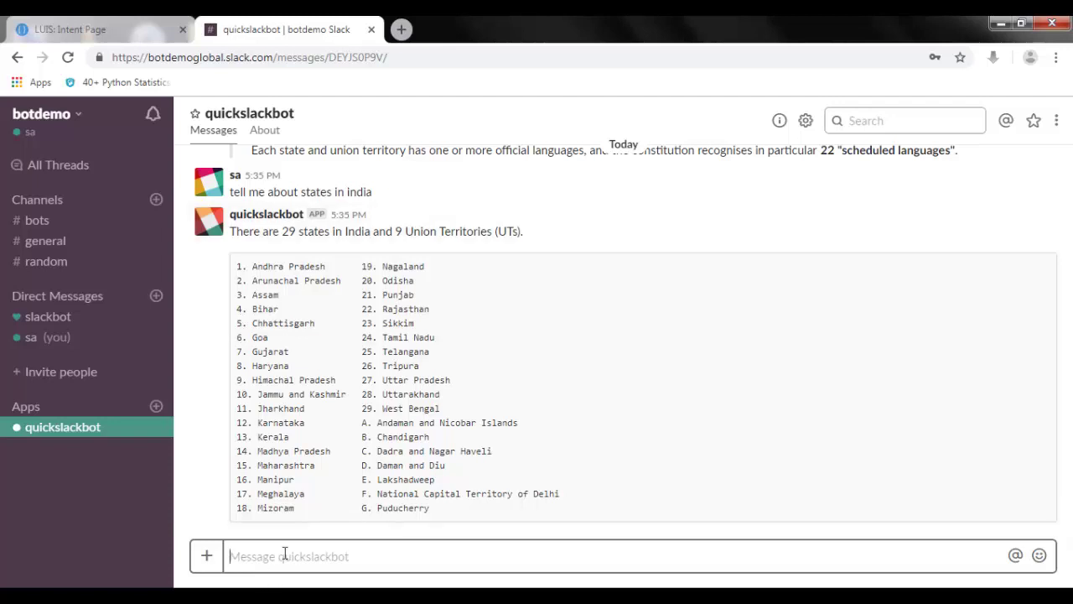
Step: Ask quickslackbot 'what are the states of india' and highlight the 29 states and union territory counts
text(what are the states of in)
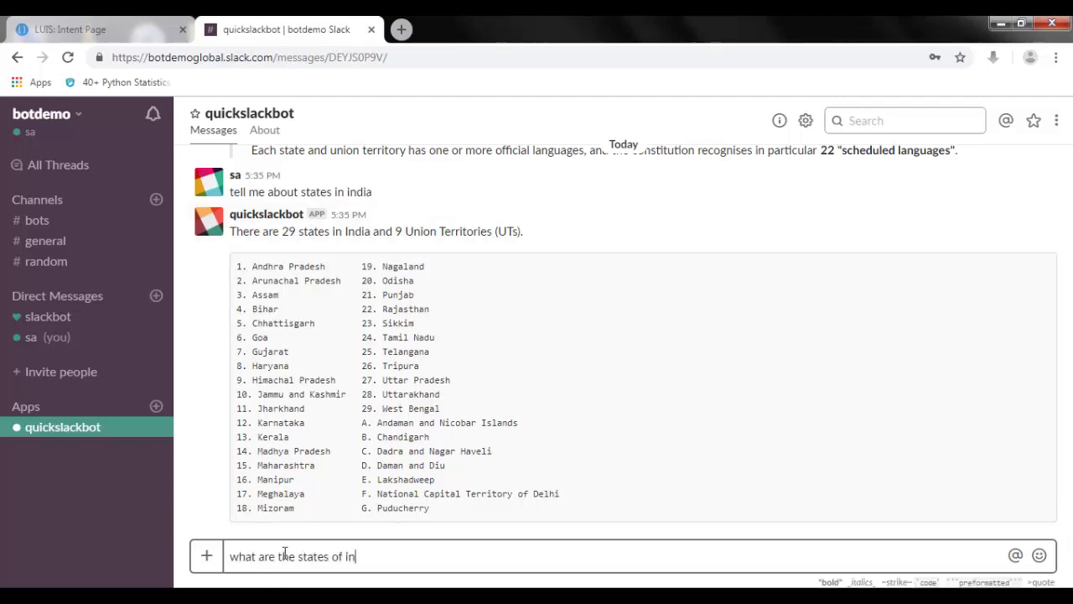
text(dia)
key(Return)
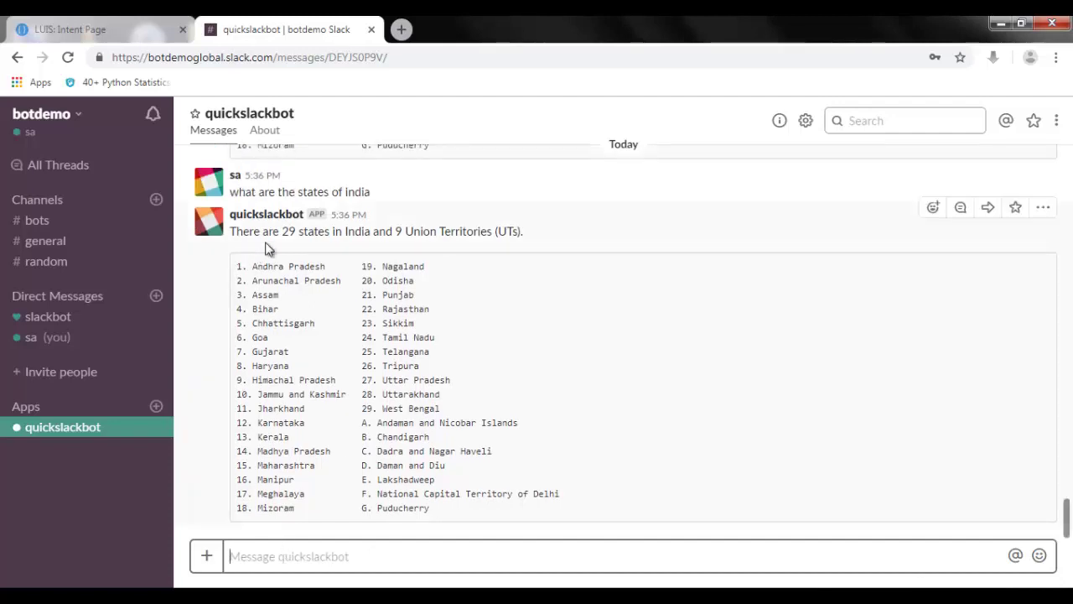
drag(283, 232, 333, 236)
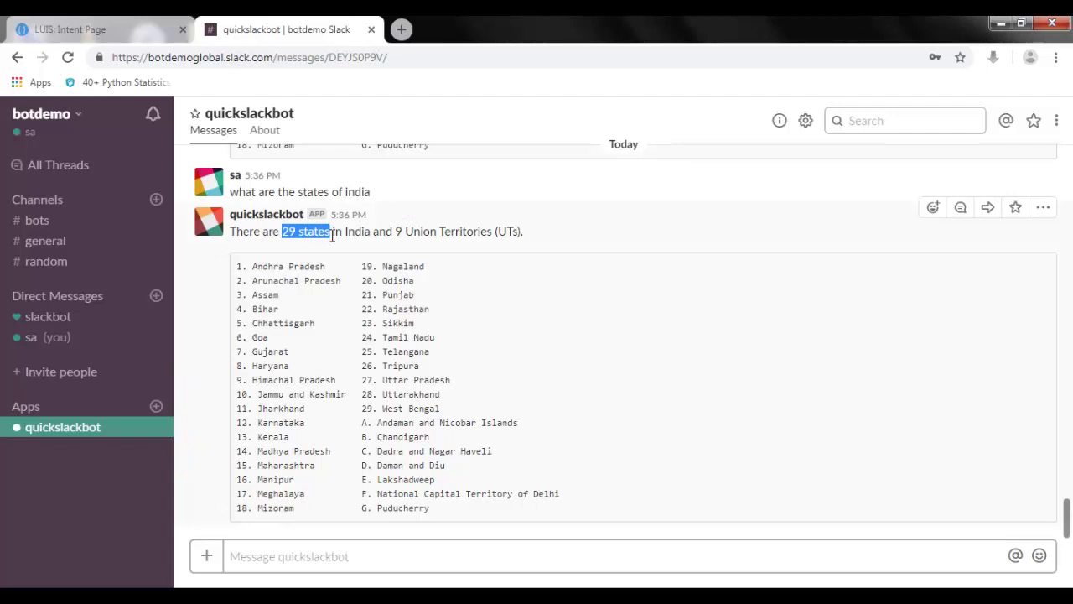
drag(403, 231, 472, 232)
click(333, 289)
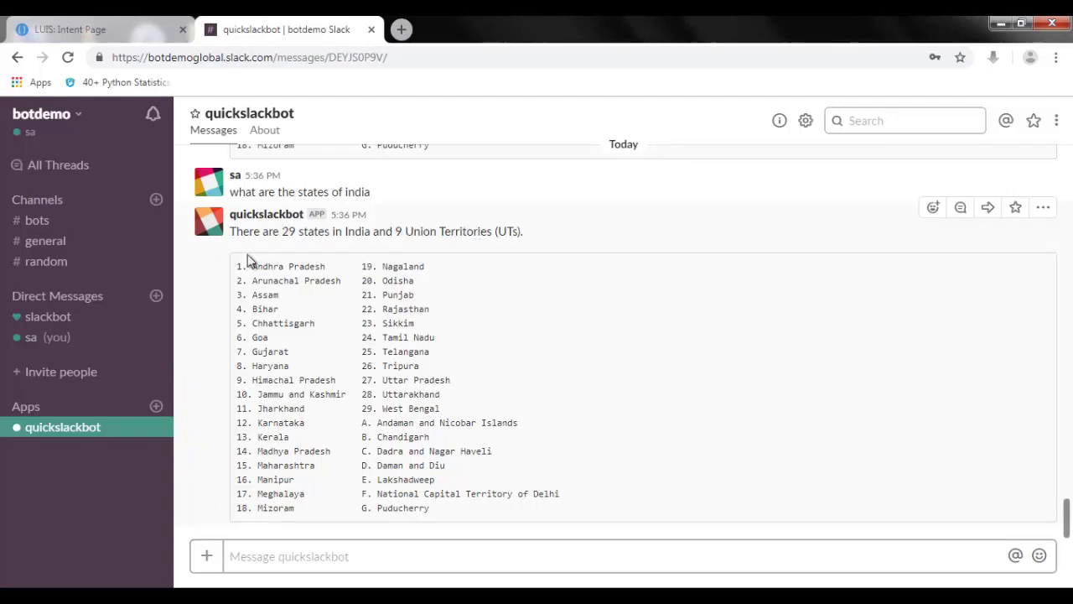
Step: Ask 'how many states are there in india' and 'what about Indian UTs', reviewing the language reply
click(344, 557)
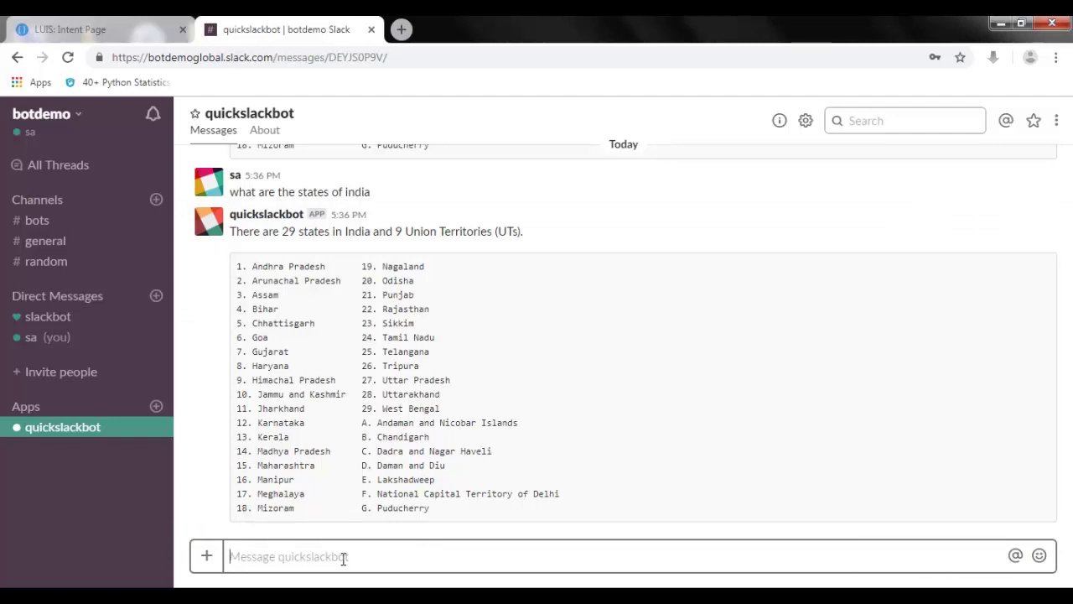
text(how)
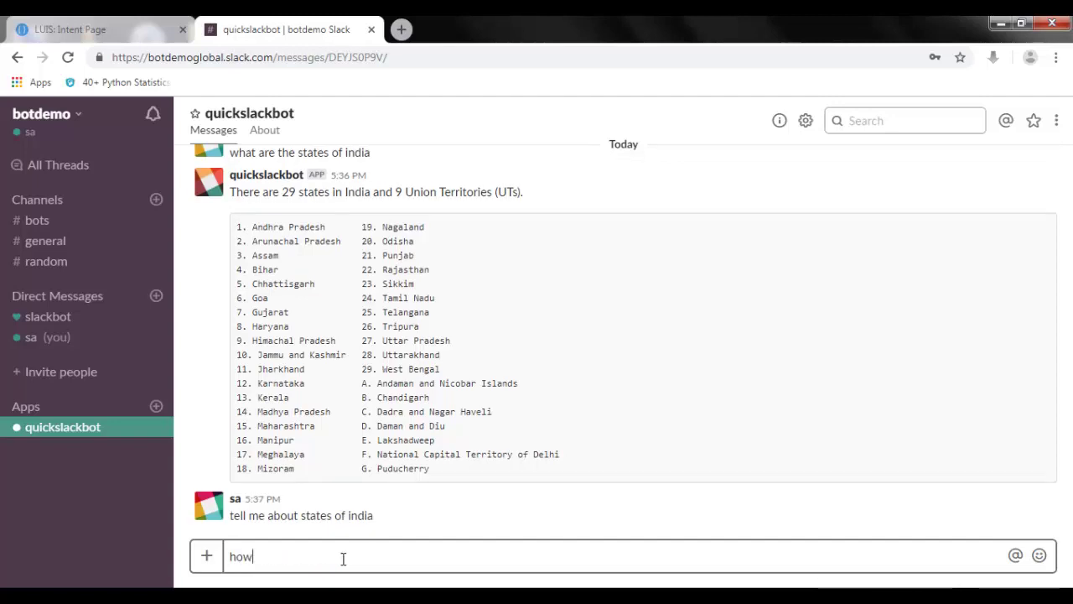
text( many states a)
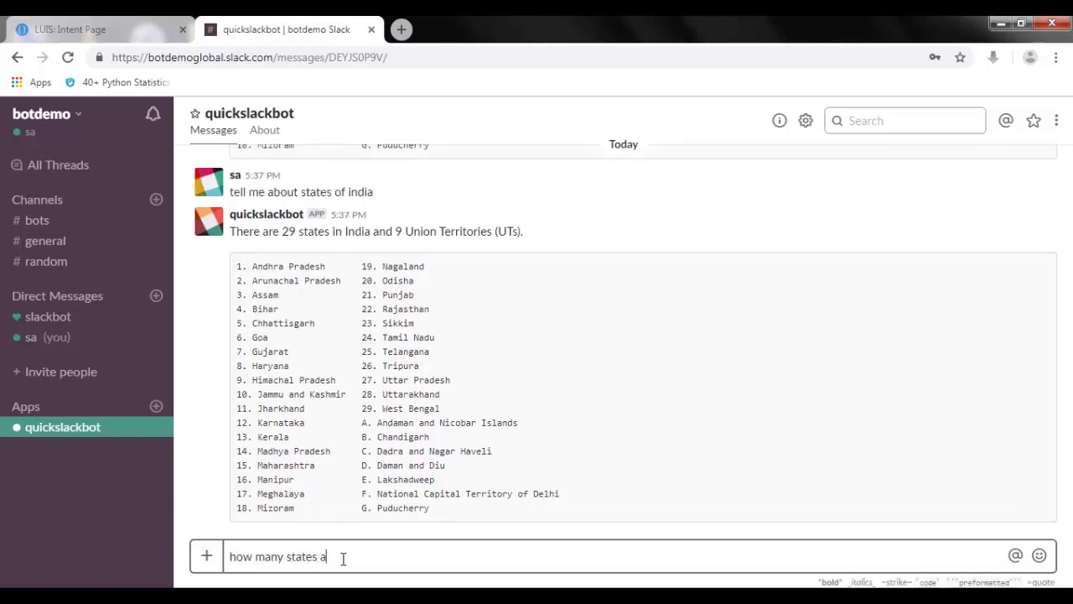
text(re there in india)
key(Return)
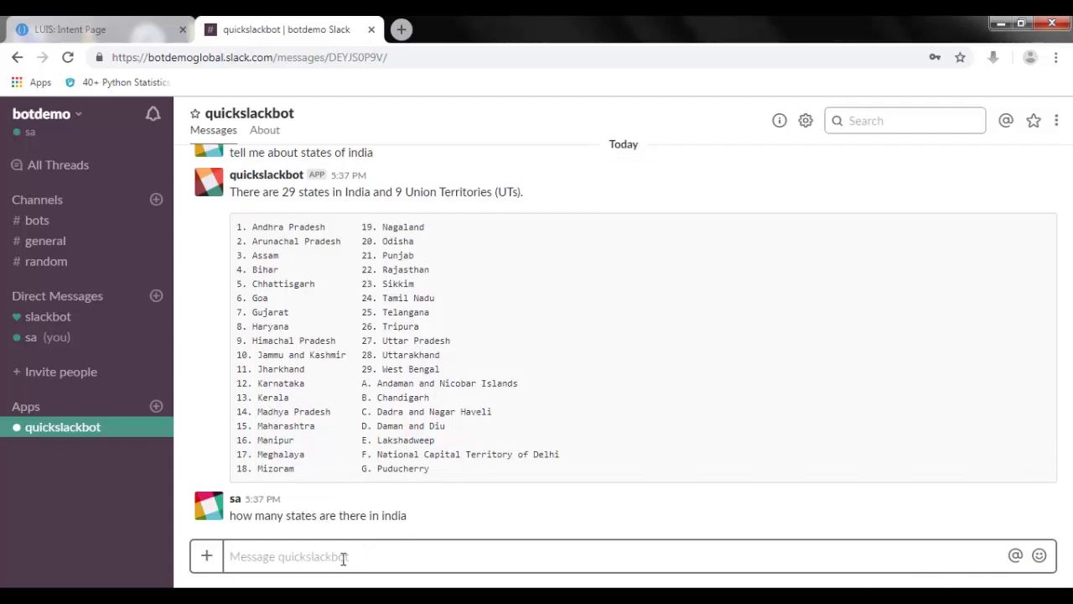
text(what about Indian)
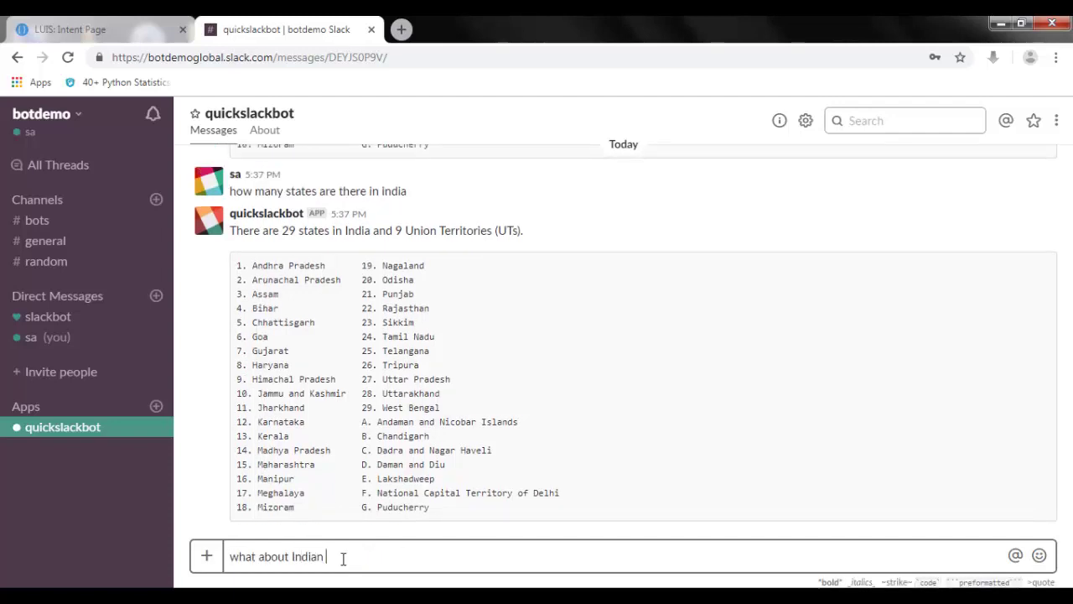
text( UTs)
key(Return)
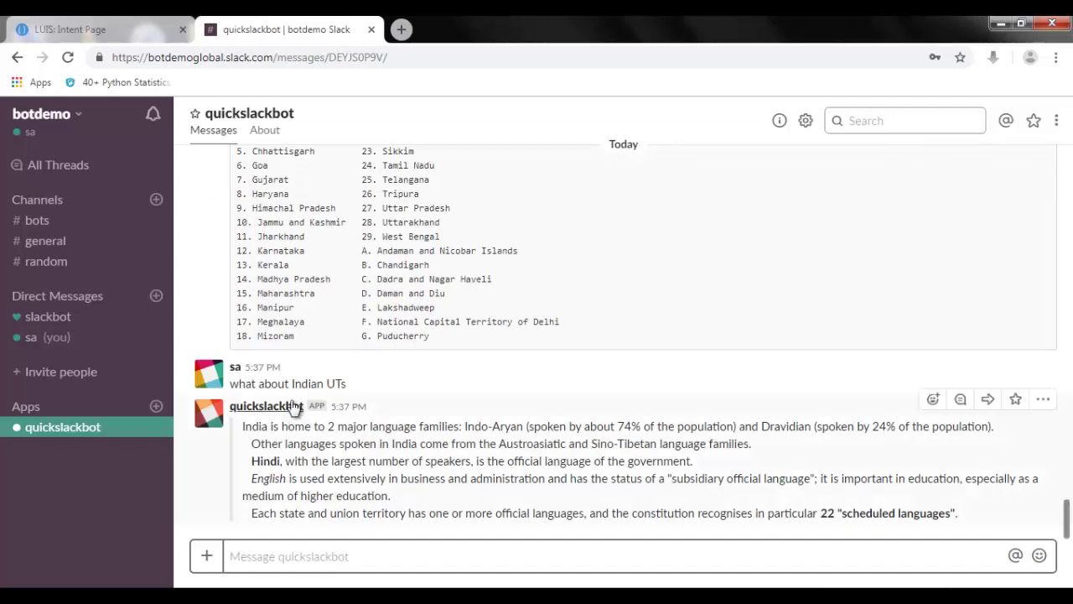
drag(287, 421, 503, 498)
click(498, 489)
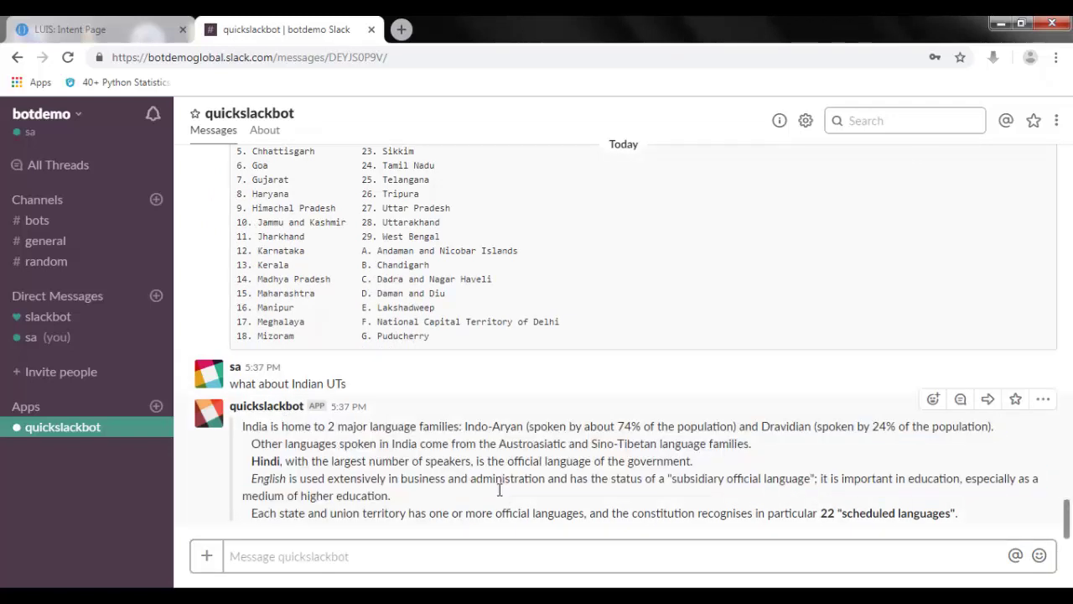
click(93, 30)
Step: Review the State Count intent in LUIS, then return to the quickslackbot message box
click(130, 244)
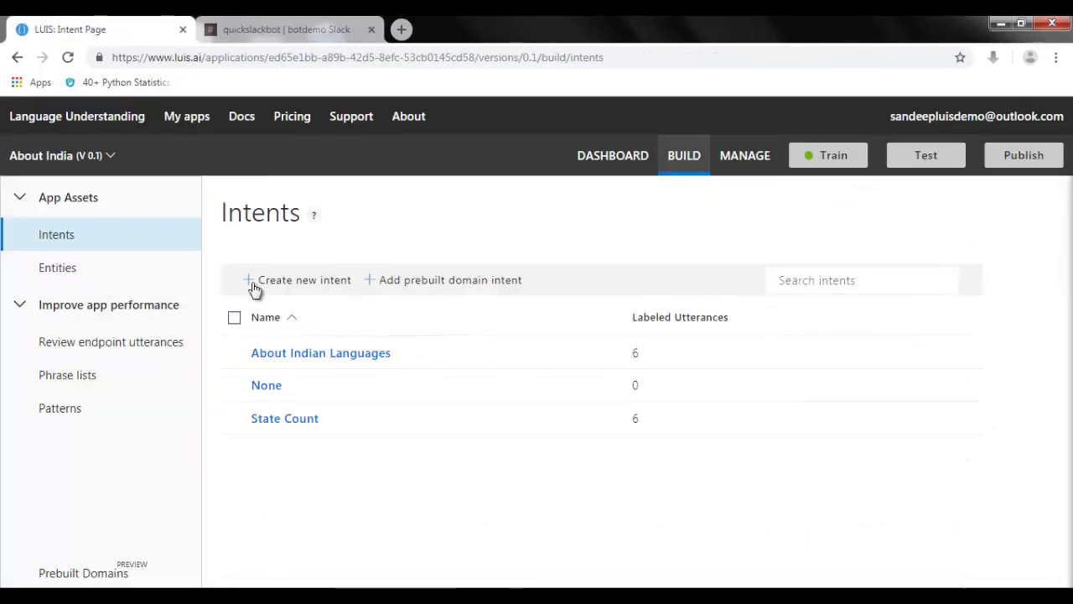
click(291, 425)
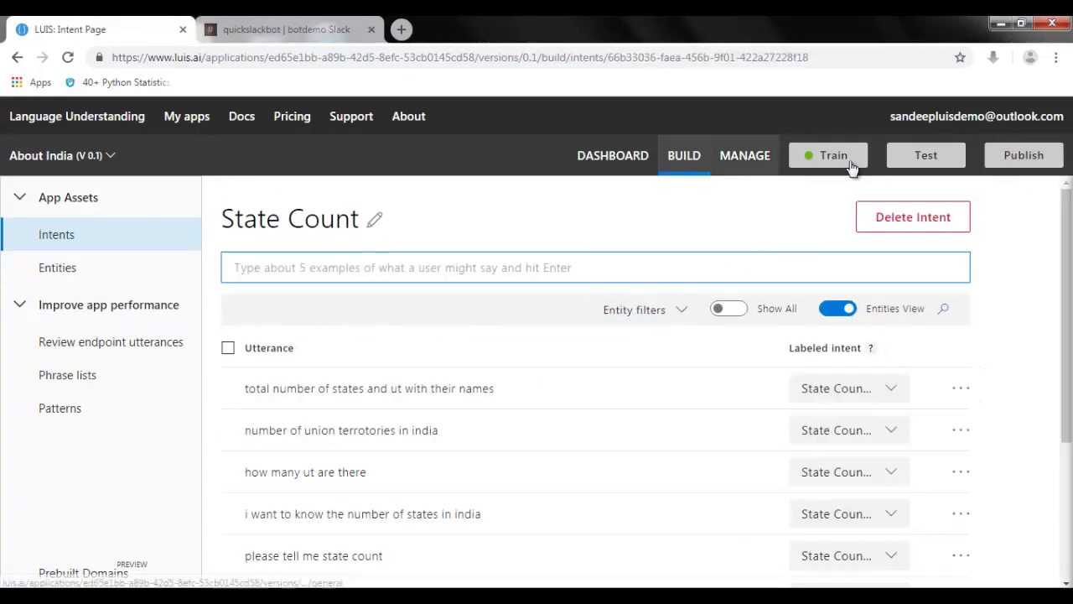
click(352, 29)
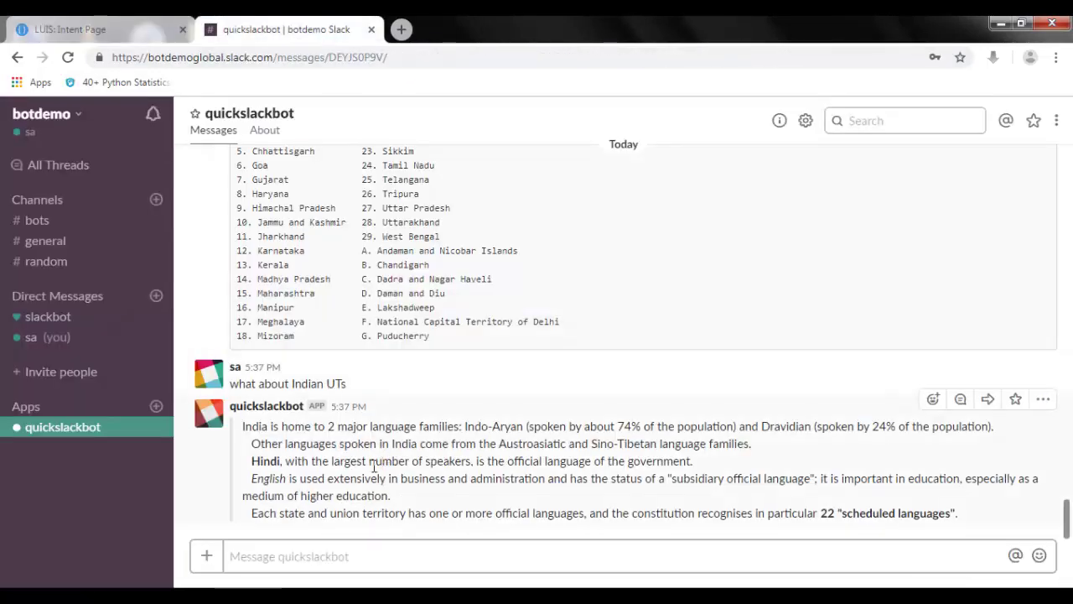
click(322, 554)
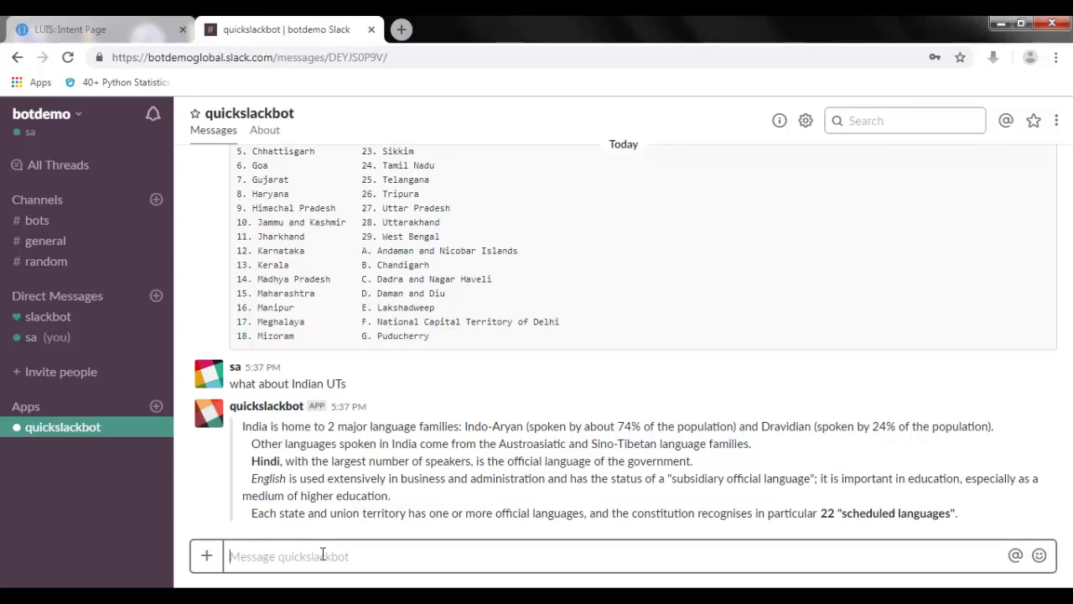
Step: Send quickslackbot the primary-language question and 'how many languages are spoken'
text(what )
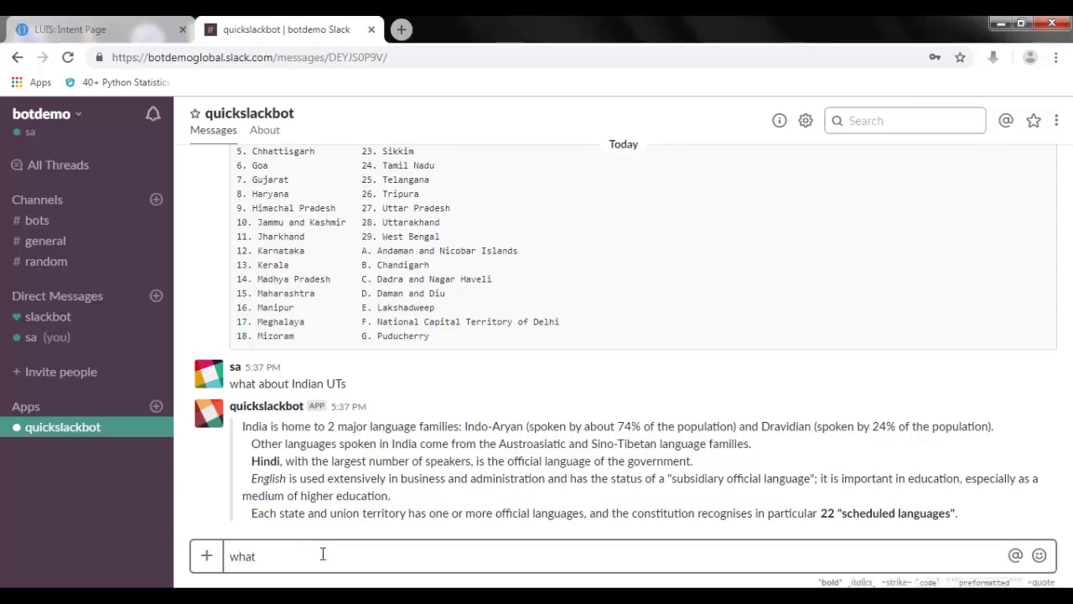
text(is primary labguate o fidni)
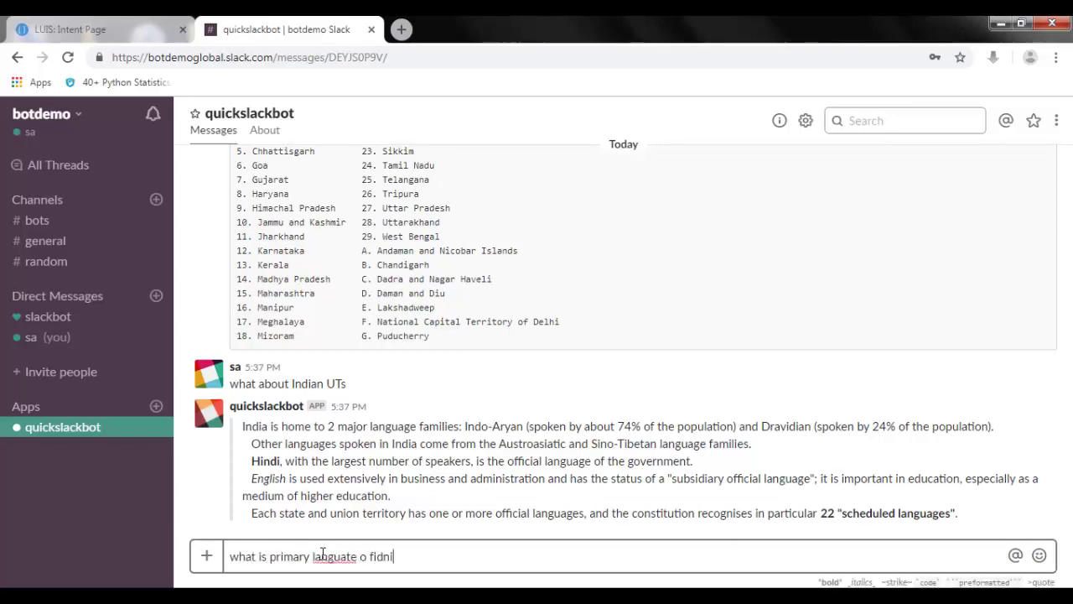
text(languag)
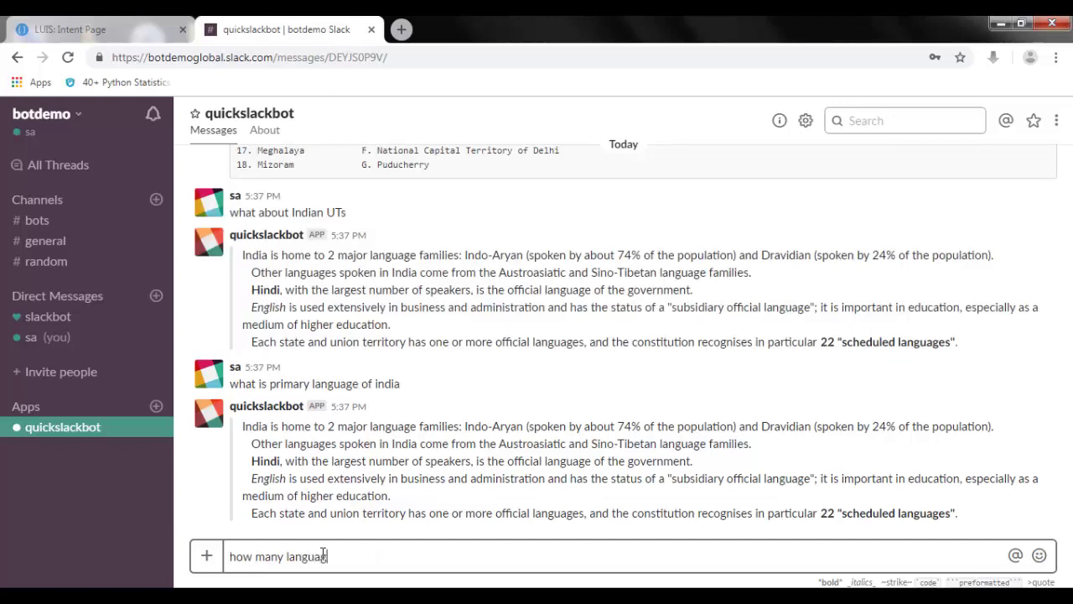
text(es are spoken)
key(Return)
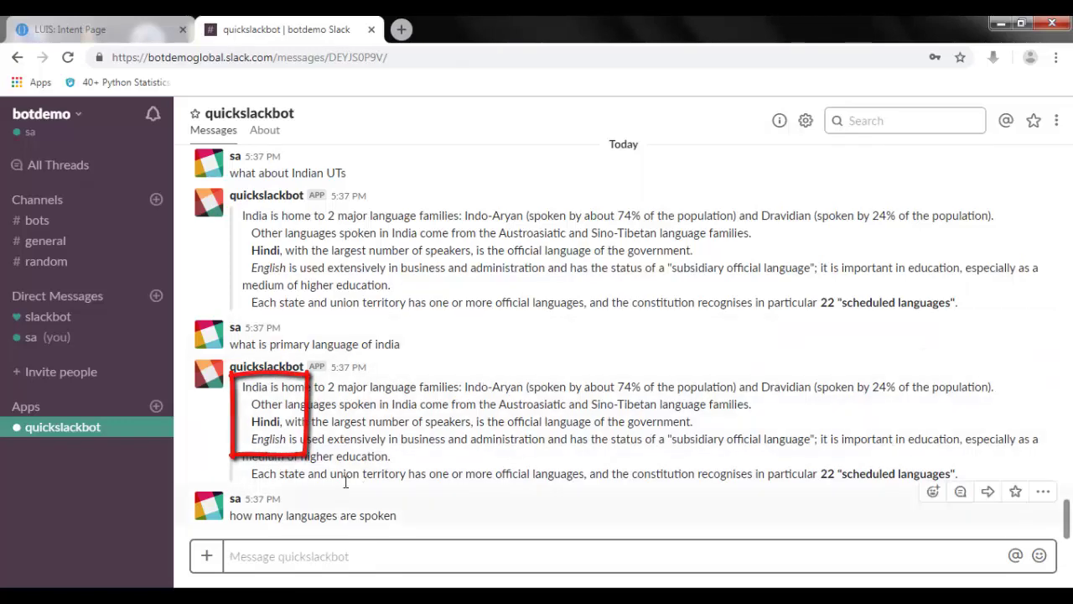
Step: In Notepad, highlight the topScoringIntent entry and its State Count intent name in the LUIS JSON
key(alt+Tab)
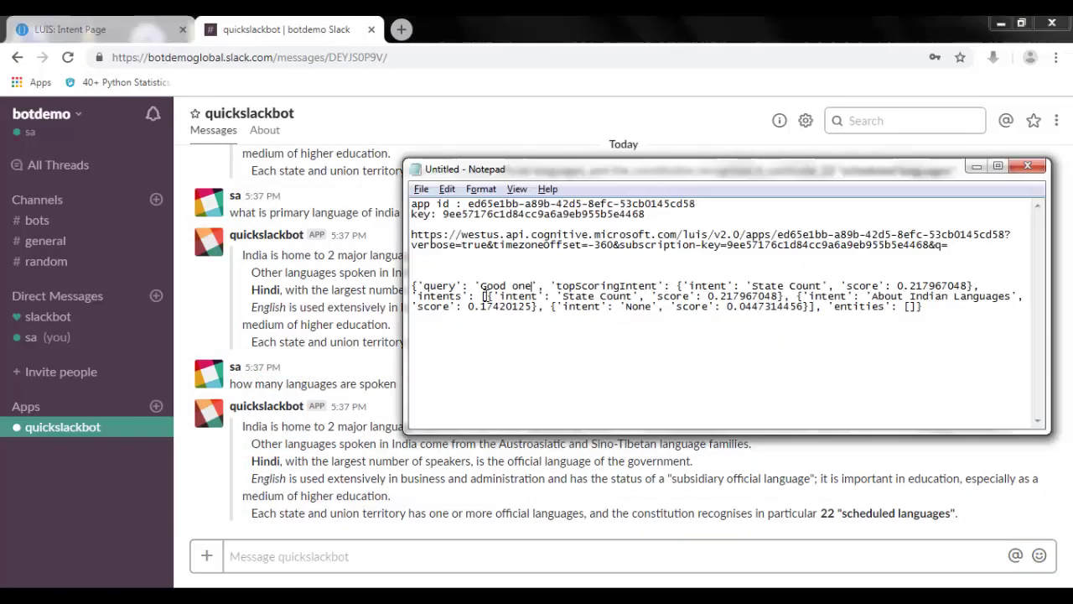
drag(551, 290, 977, 286)
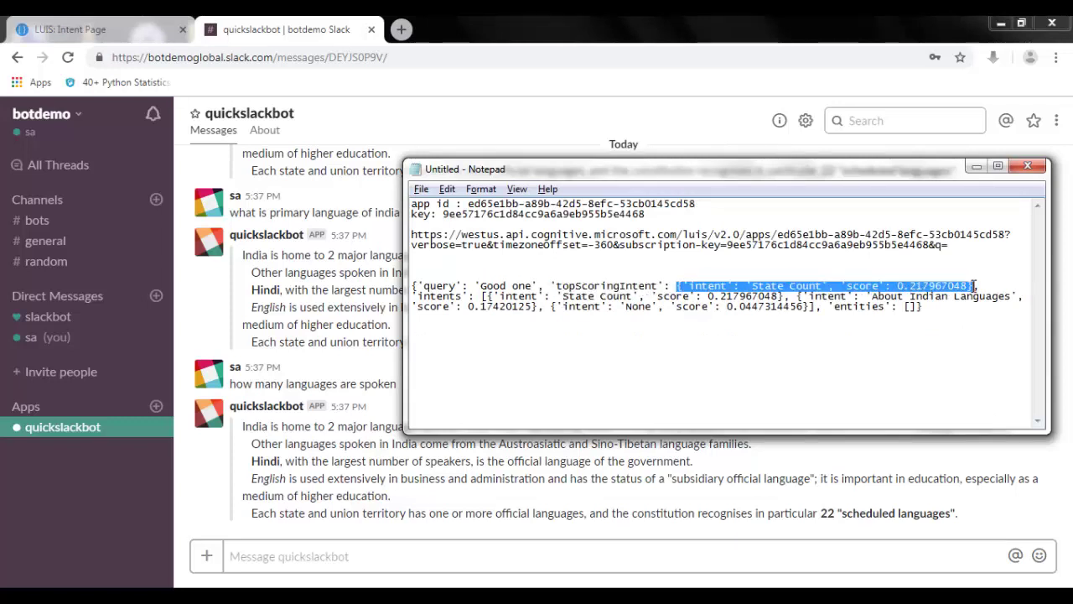
click(975, 287)
drag(751, 288, 921, 286)
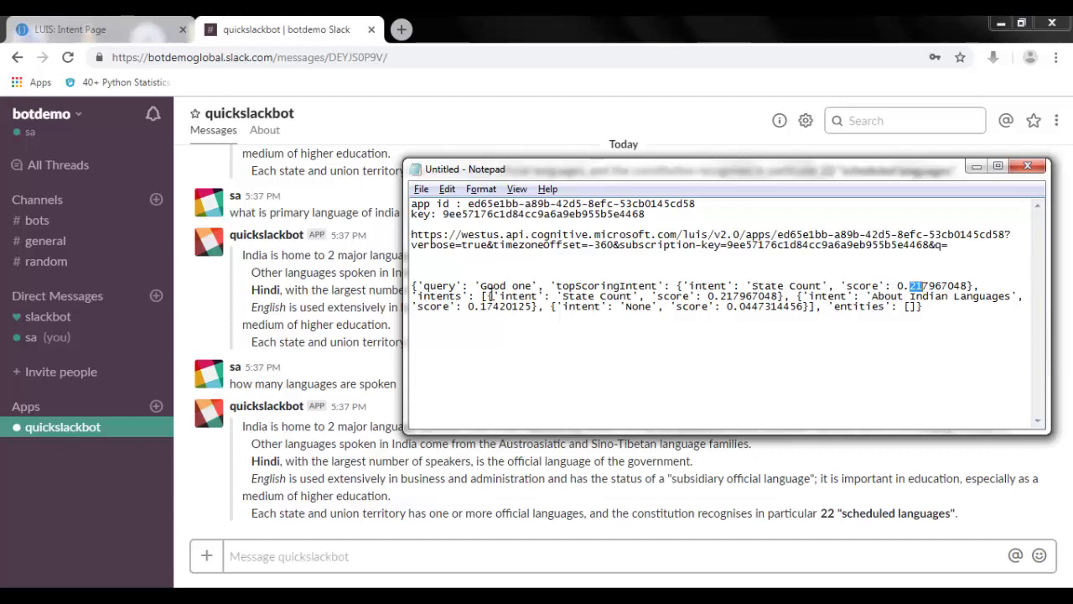
Step: Mark the 'Good one' query, State Count, About Indian Languages with its score, and None intents
drag(580, 295, 630, 295)
drag(485, 286, 533, 285)
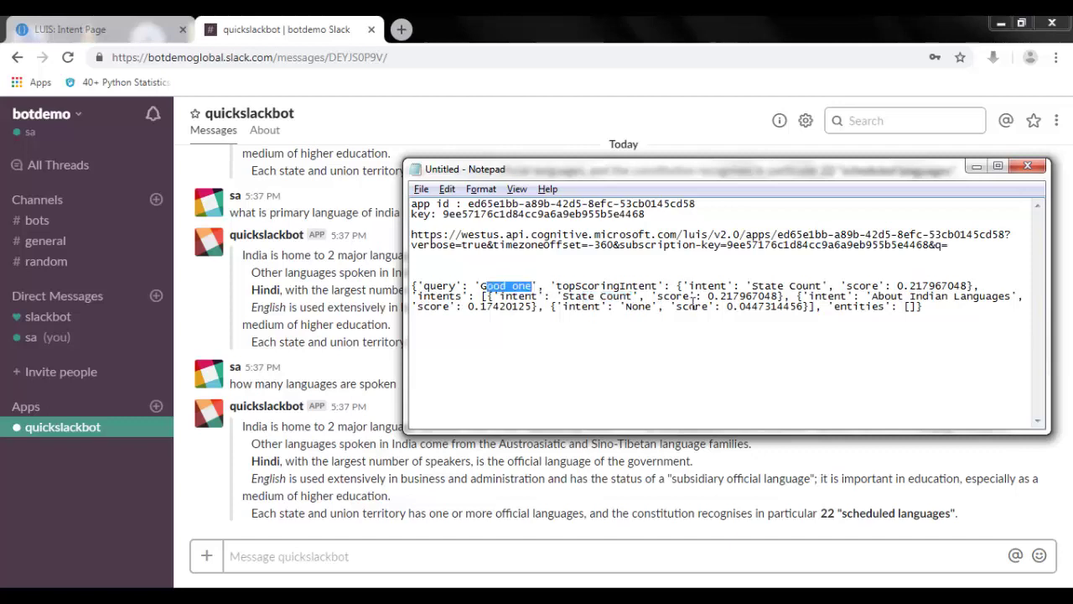
click(721, 299)
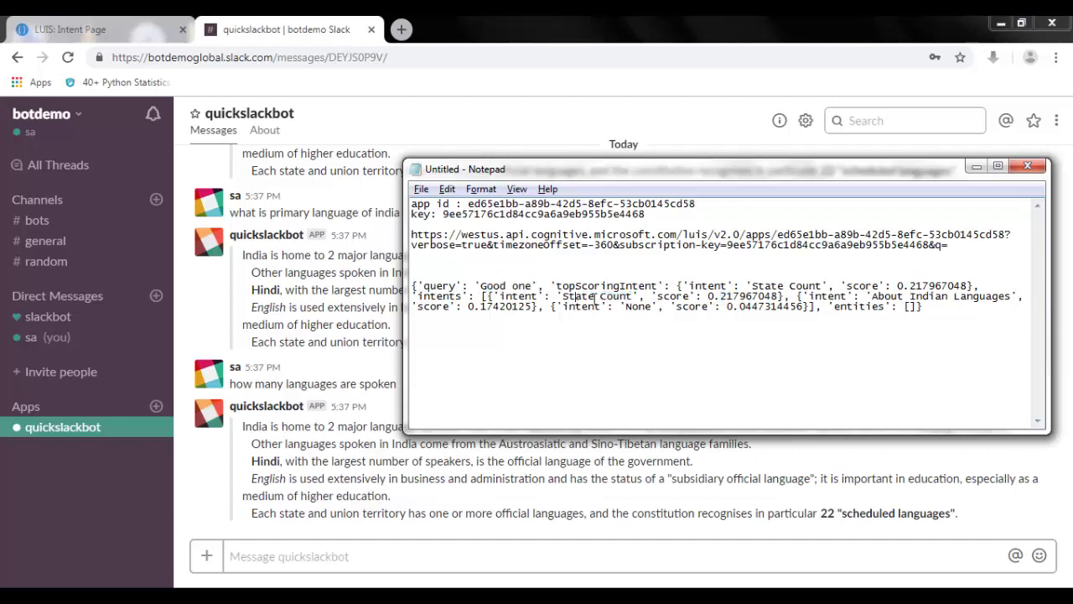
drag(575, 295, 621, 295)
drag(922, 295, 957, 295)
drag(486, 306, 493, 306)
drag(629, 308, 644, 309)
key(alt+Tab)
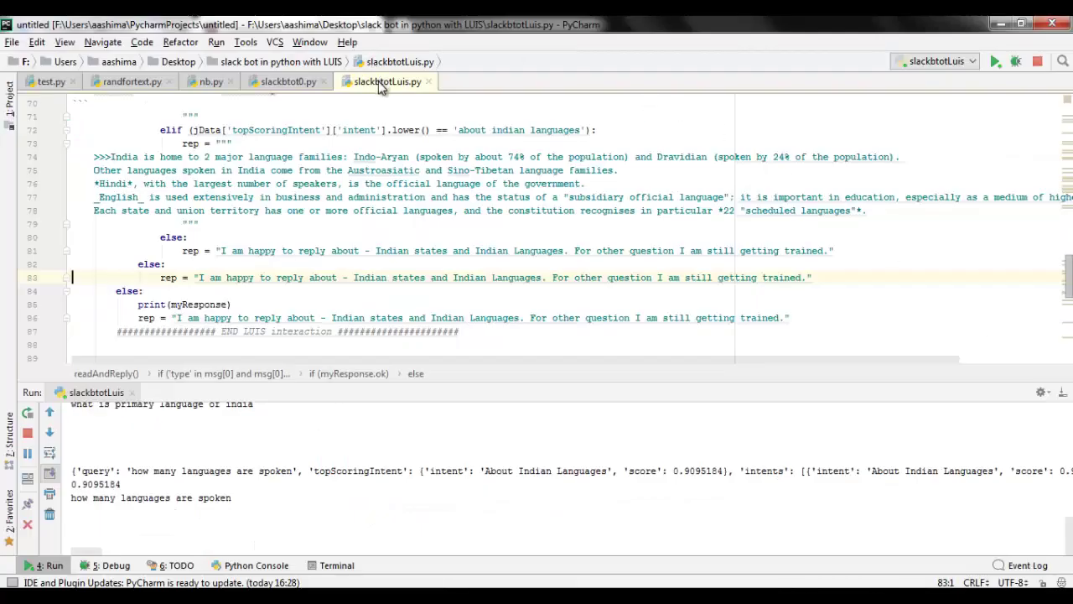
Step: Maximize the slackbtotLuis.py editor and scroll through the bot code past the json import line
double_click(384, 82)
scroll(469, 326, up, 10)
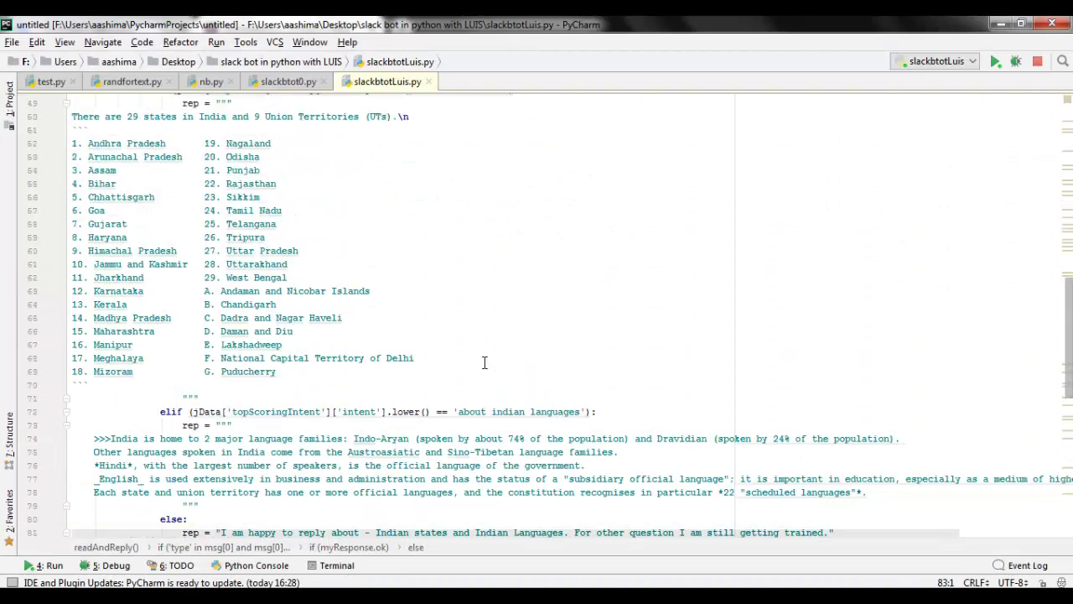
scroll(471, 371, up, 2)
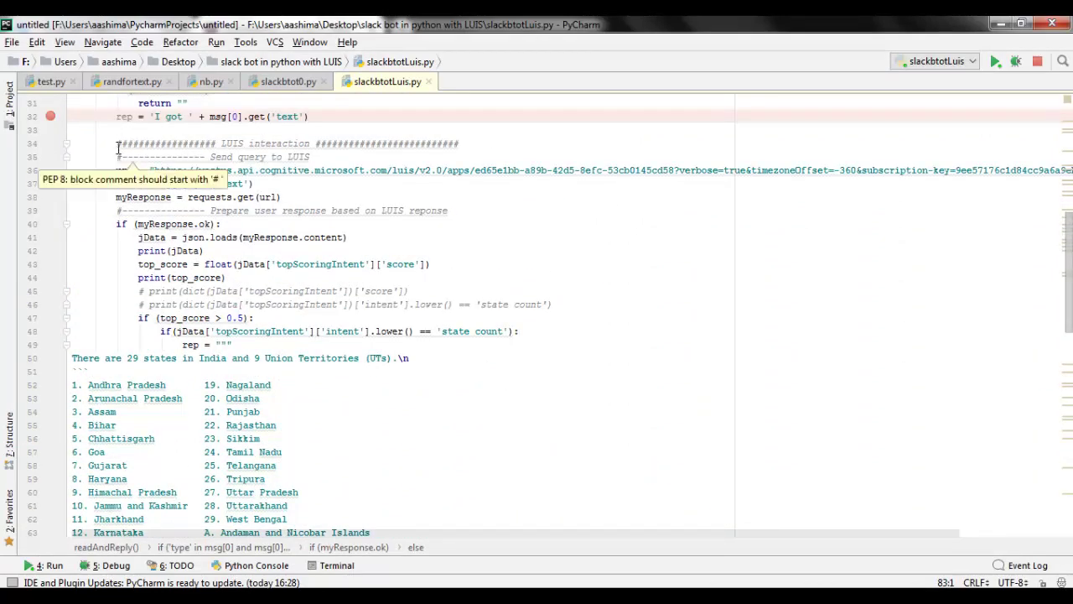
drag(115, 143, 462, 143)
scroll(120, 378, down, 12)
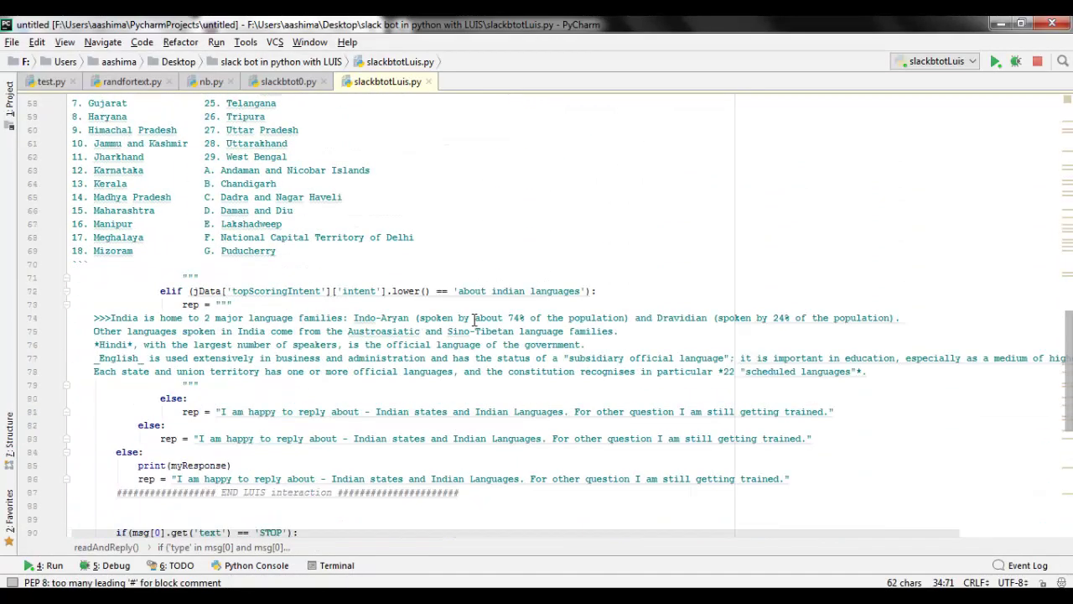
drag(118, 373, 466, 385)
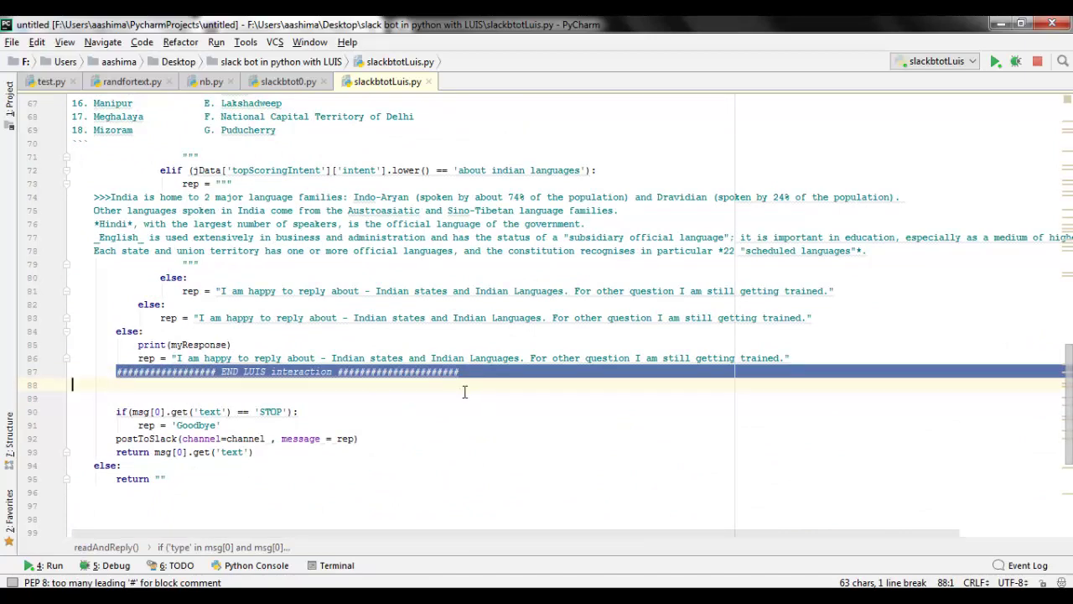
scroll(437, 417, up, 11)
scroll(436, 416, up, 9)
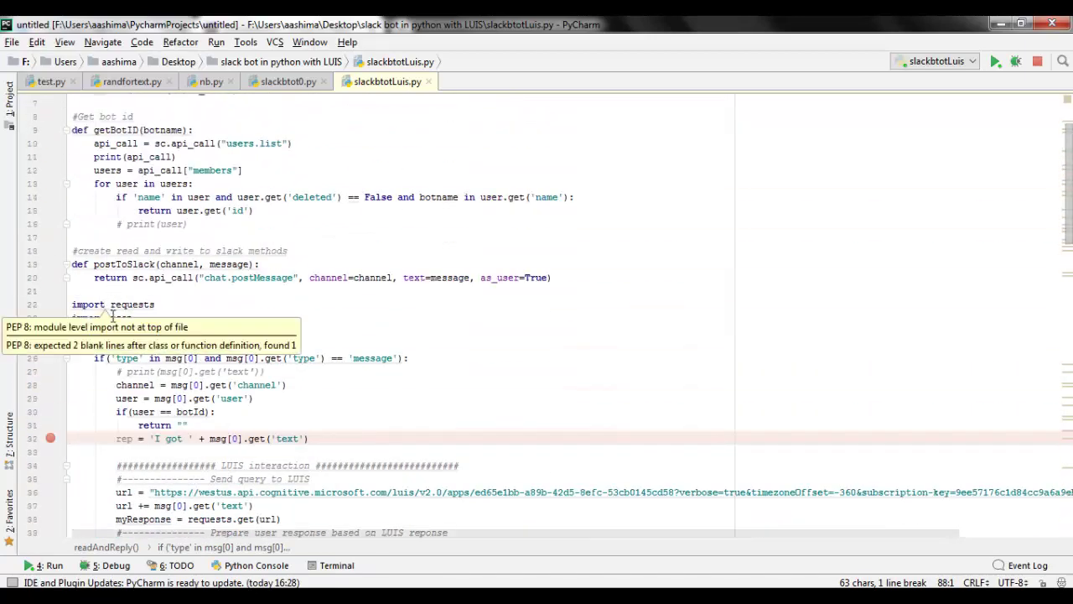
click(134, 318)
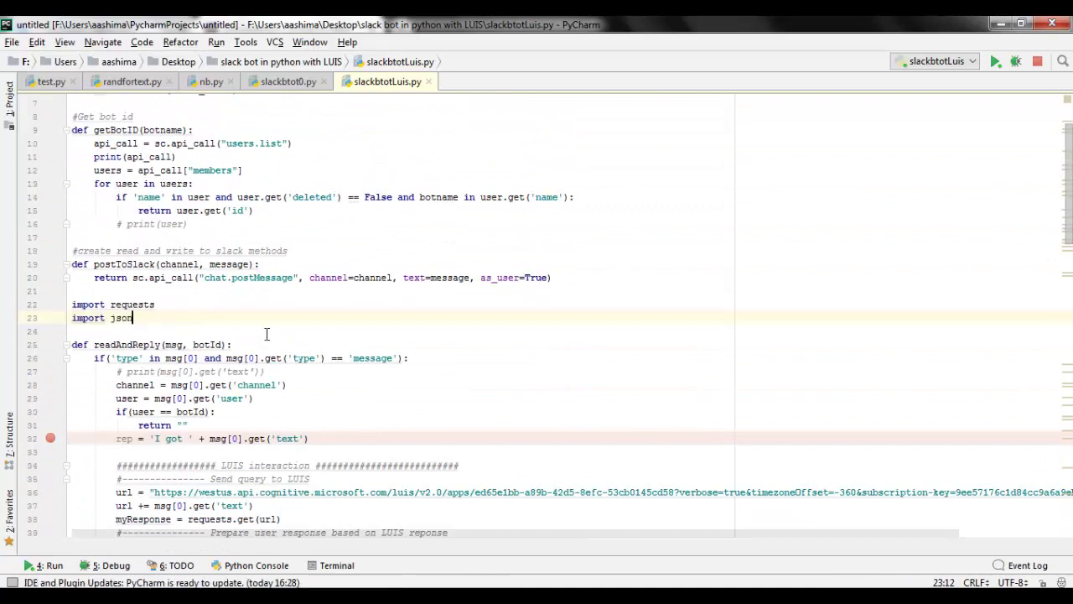
scroll(267, 334, down, 4)
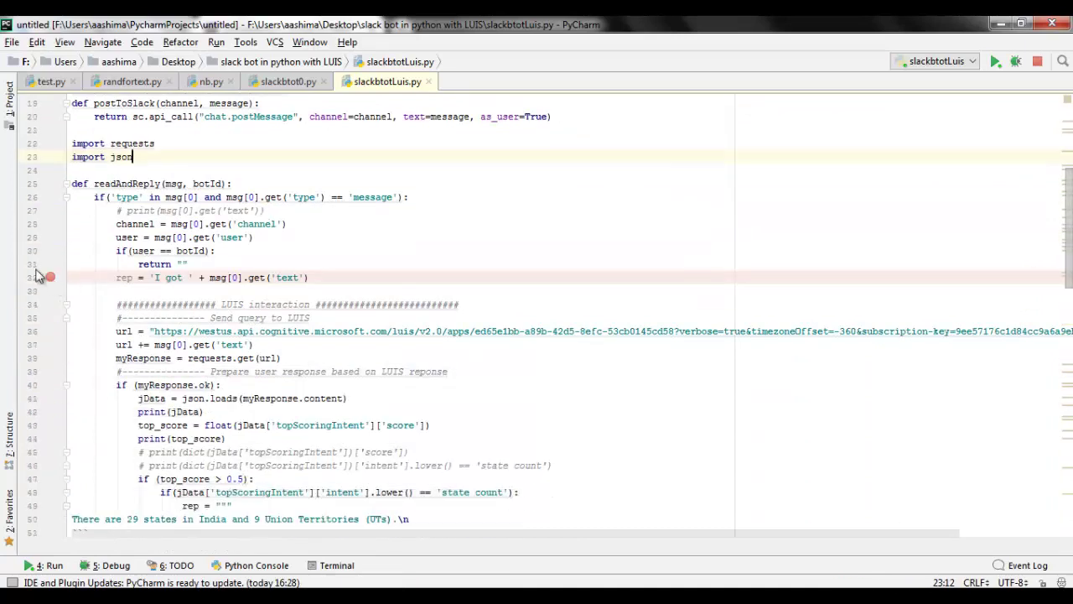
scroll(309, 333, down, 1)
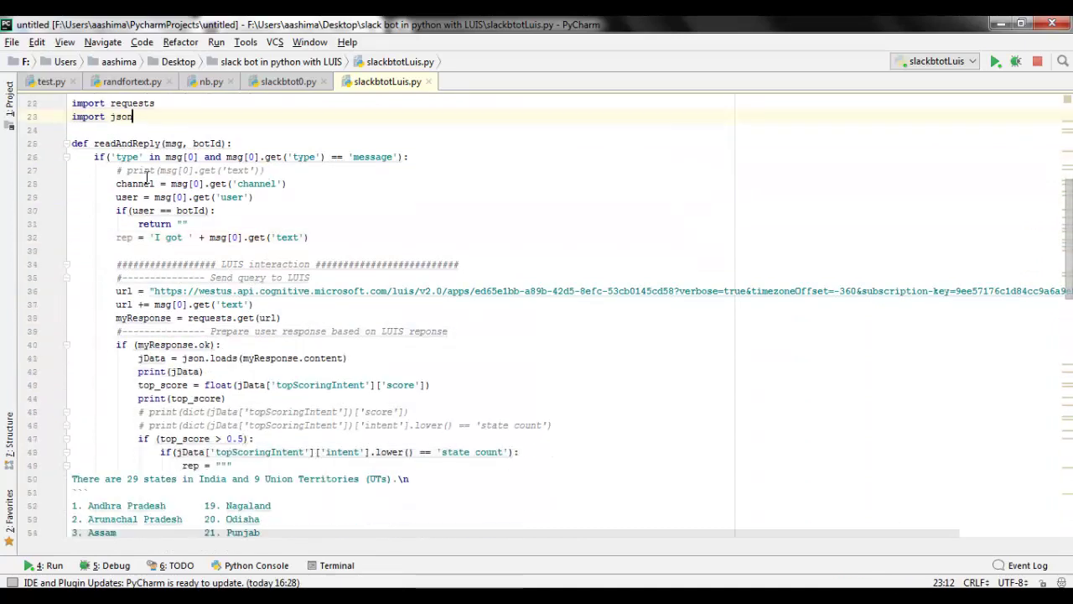
scroll(194, 235, down, 1)
triple_click(156, 225)
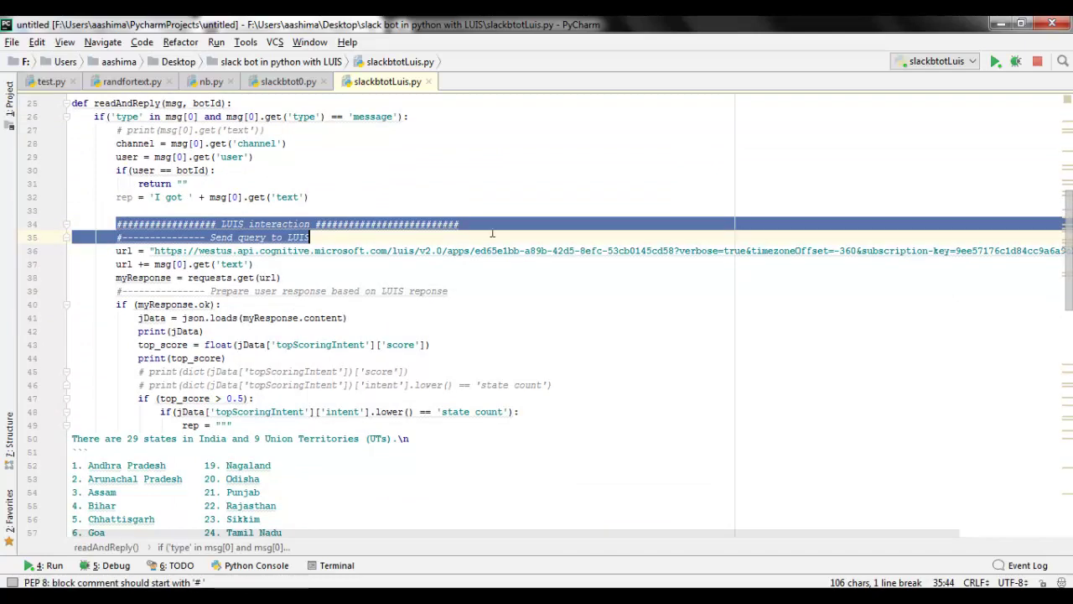
key(End)
drag(154, 251, 253, 252)
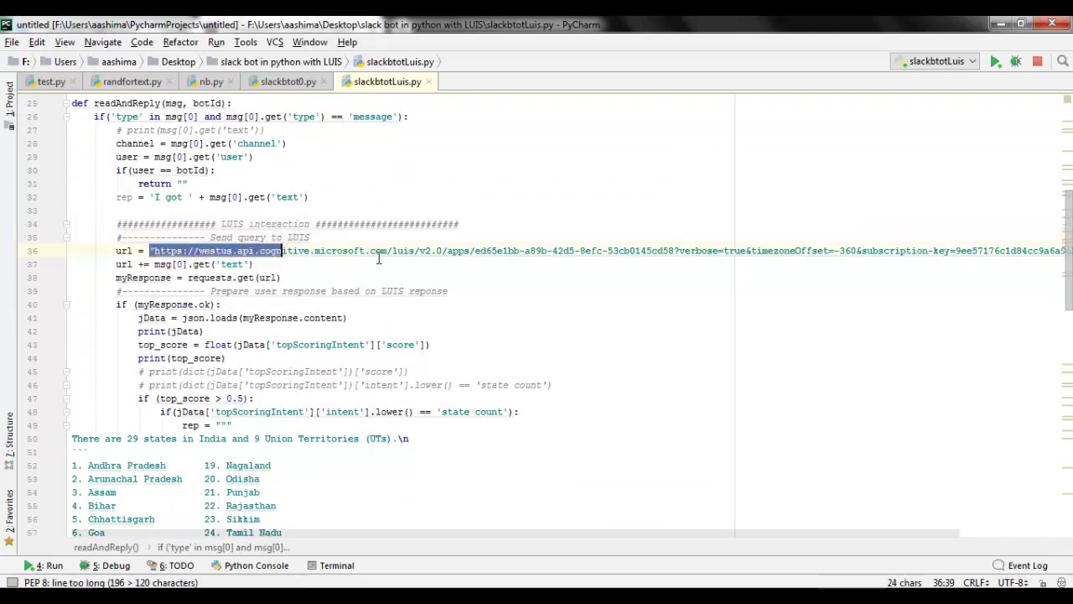
click(254, 264)
key(alt+Tab)
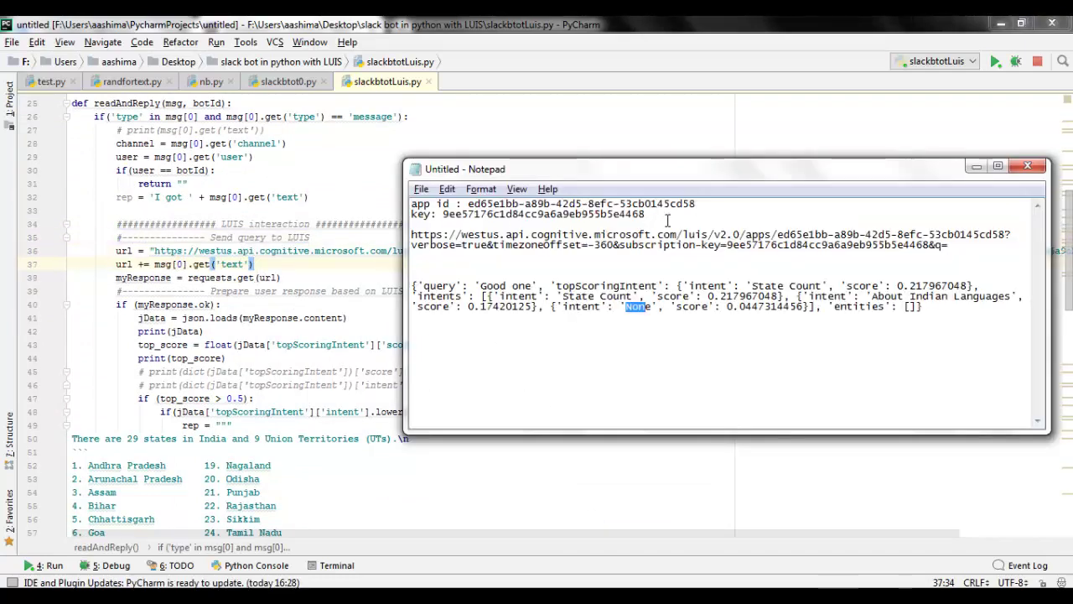
double_click(577, 239)
click(598, 245)
drag(936, 245, 948, 245)
key(alt+Tab)
scroll(251, 252, down, 1)
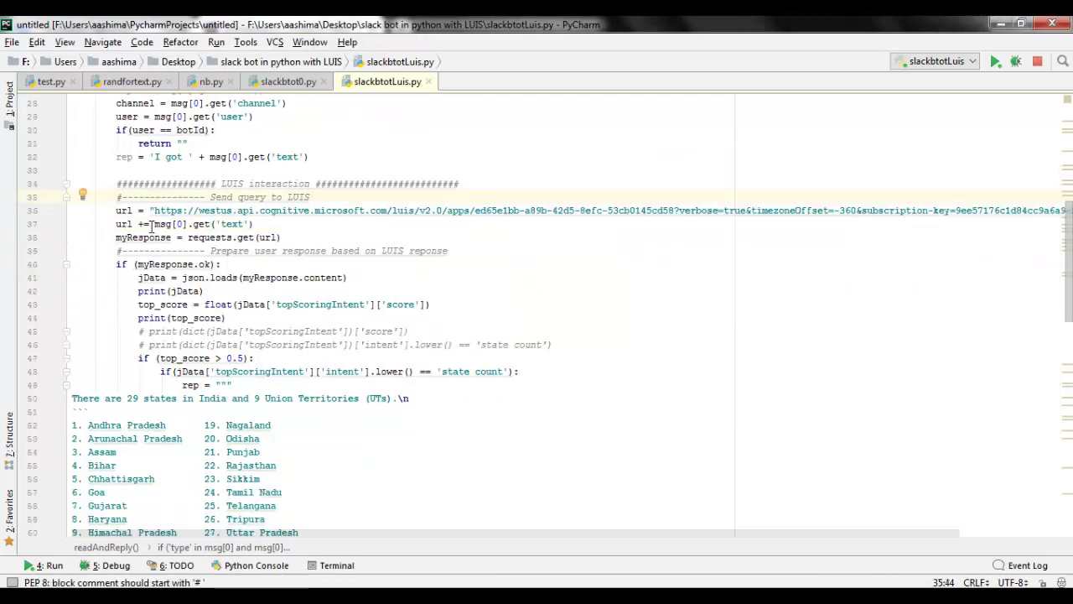
drag(154, 224, 254, 224)
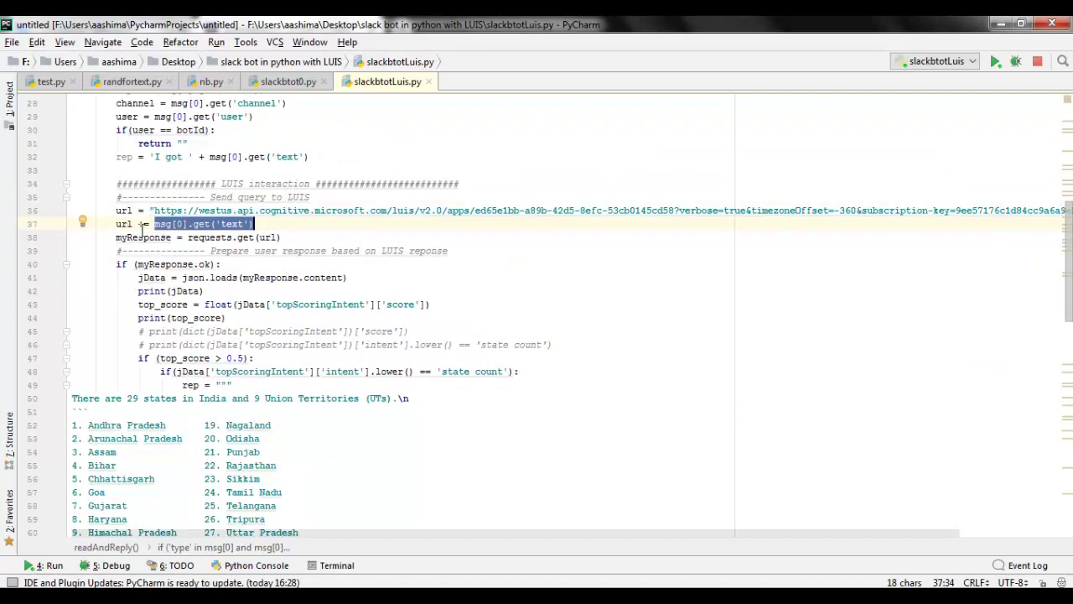
click(187, 251)
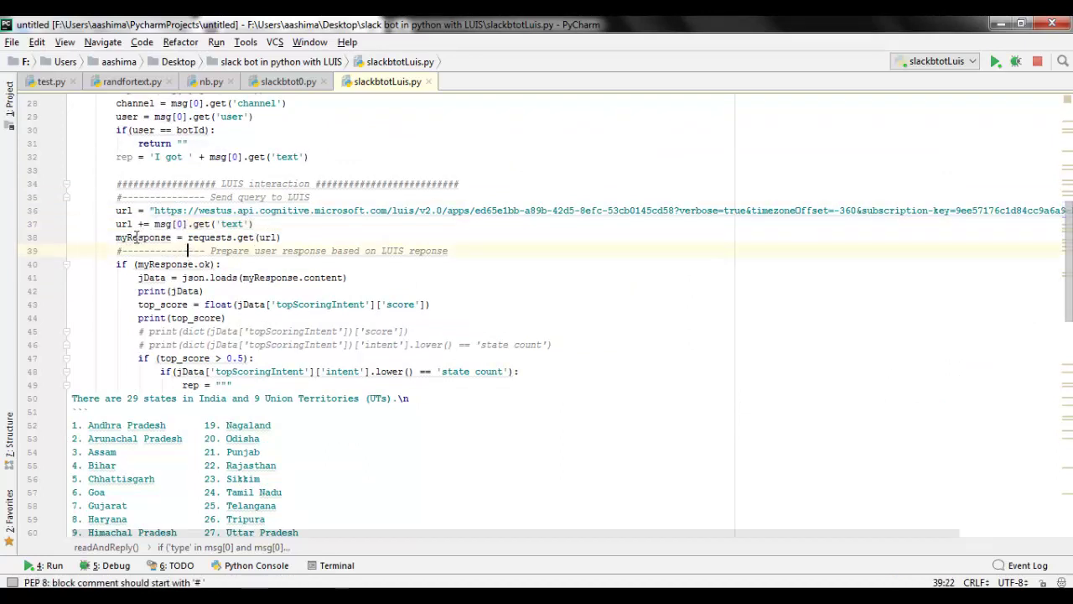
drag(132, 239, 254, 238)
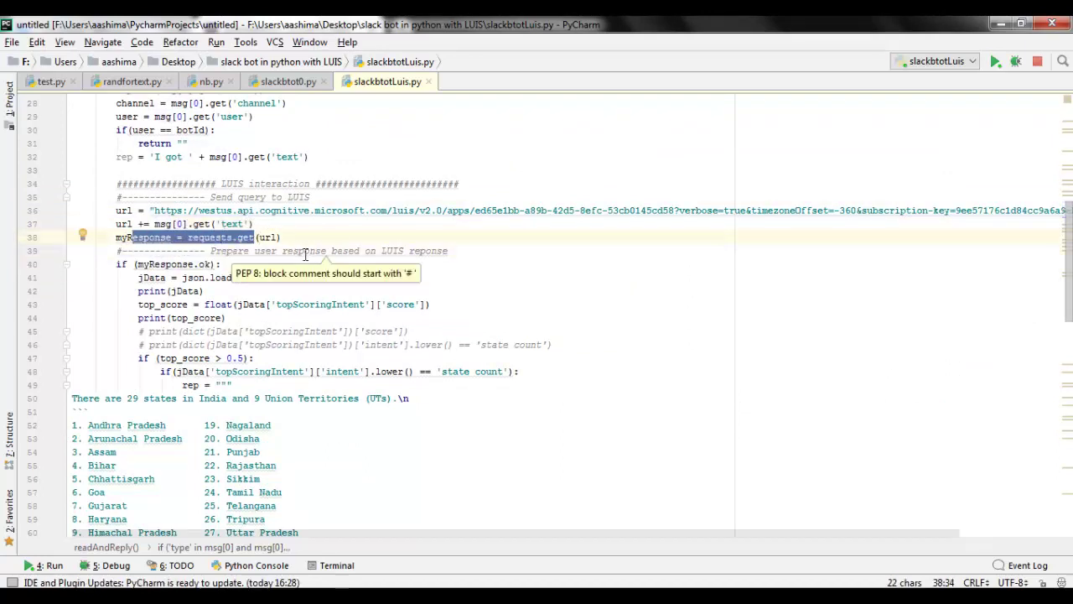
key(alt+Tab)
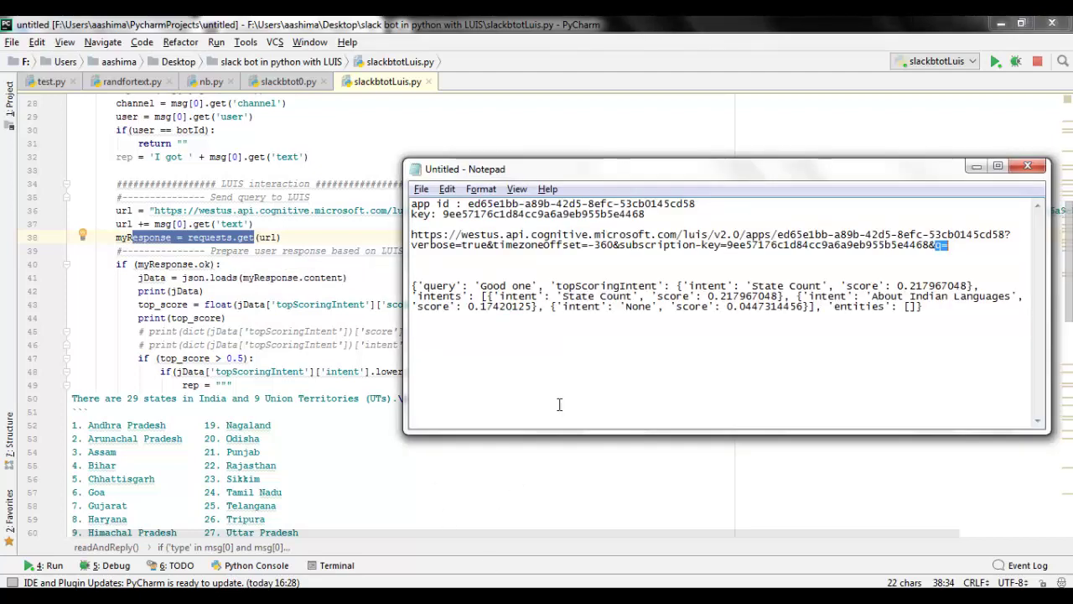
drag(484, 342, 410, 290)
key(alt+Tab)
click(215, 265)
scroll(214, 265, down, 2)
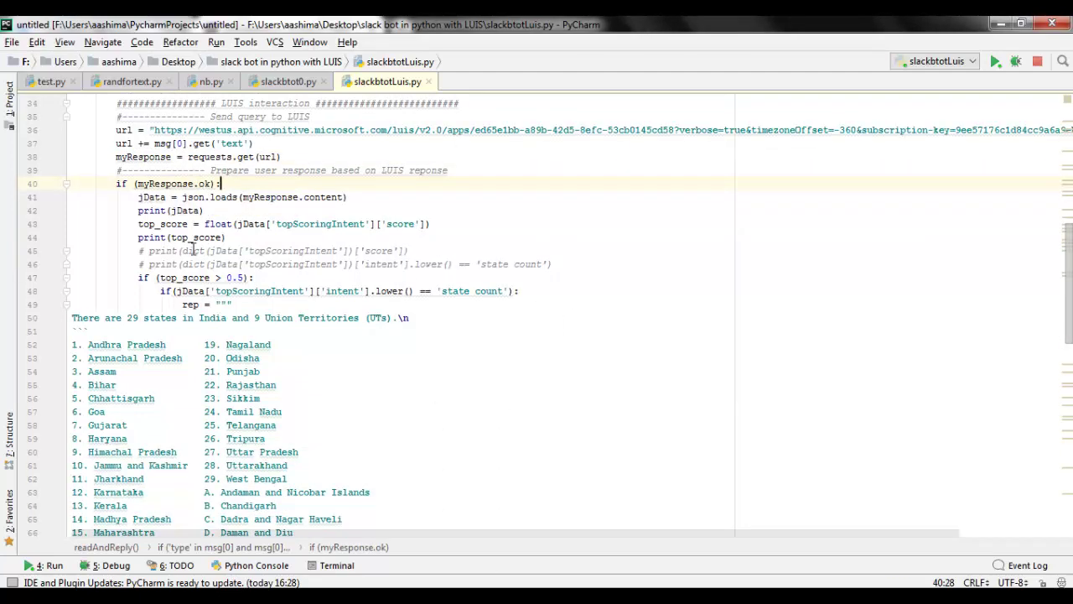
drag(186, 198, 319, 204)
scroll(223, 224, down, 1)
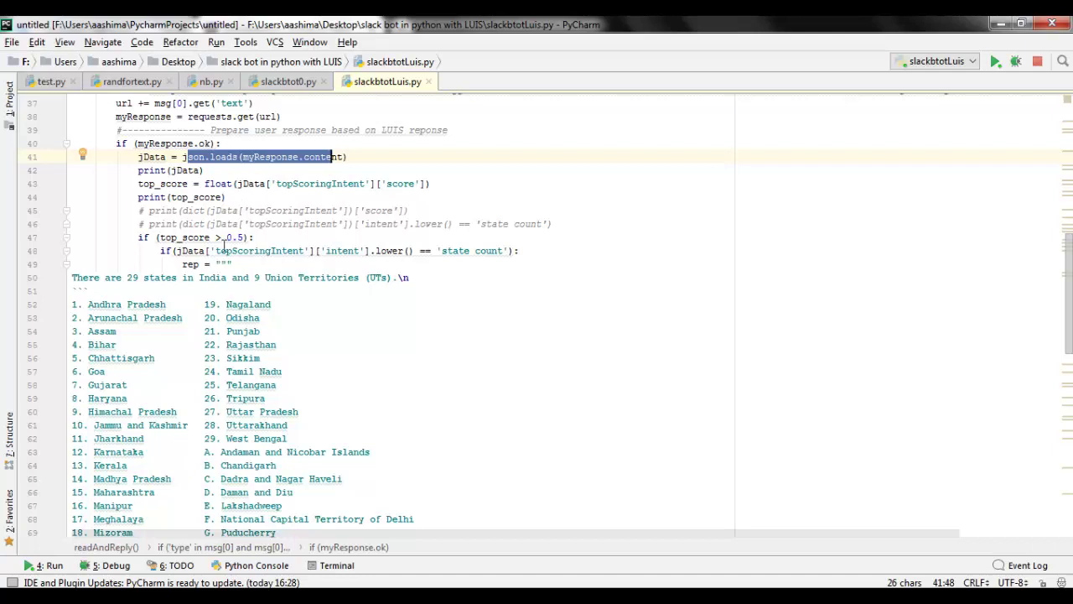
double_click(317, 184)
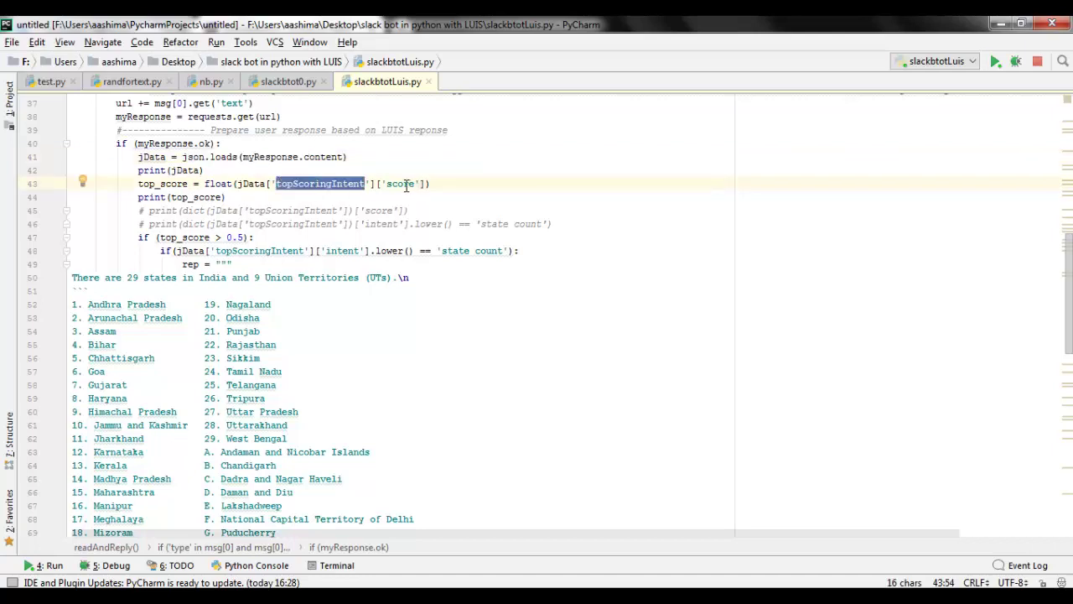
double_click(403, 183)
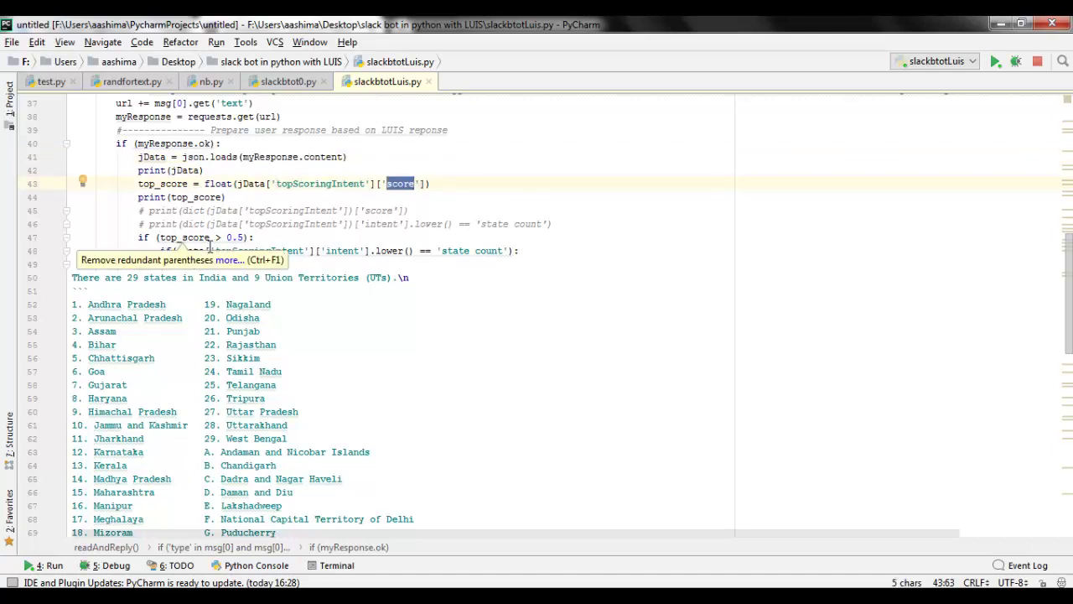
double_click(179, 237)
scroll(201, 218, down, 1)
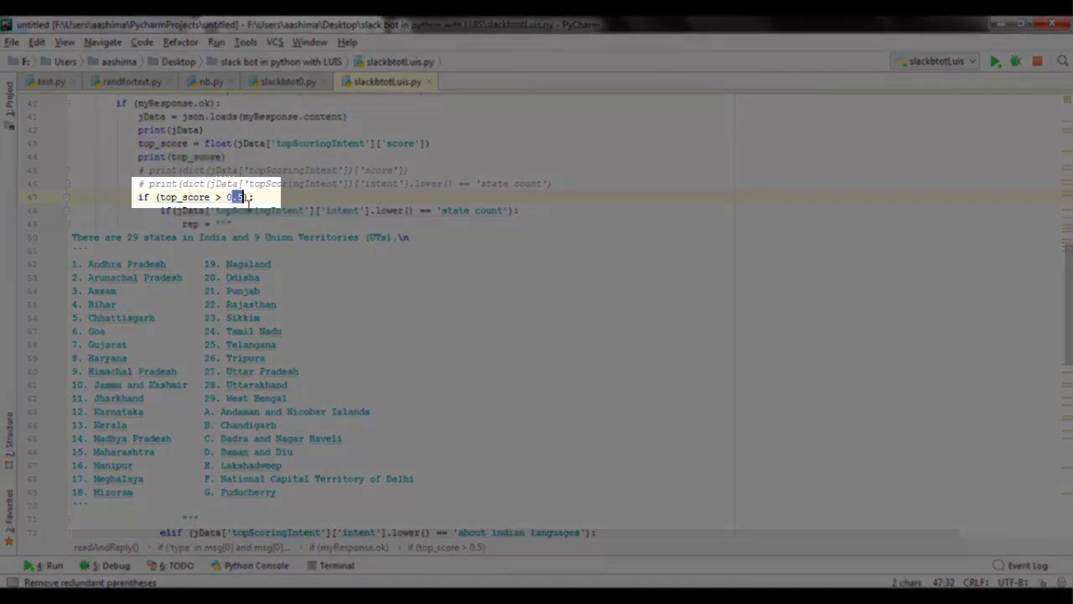
click(254, 205)
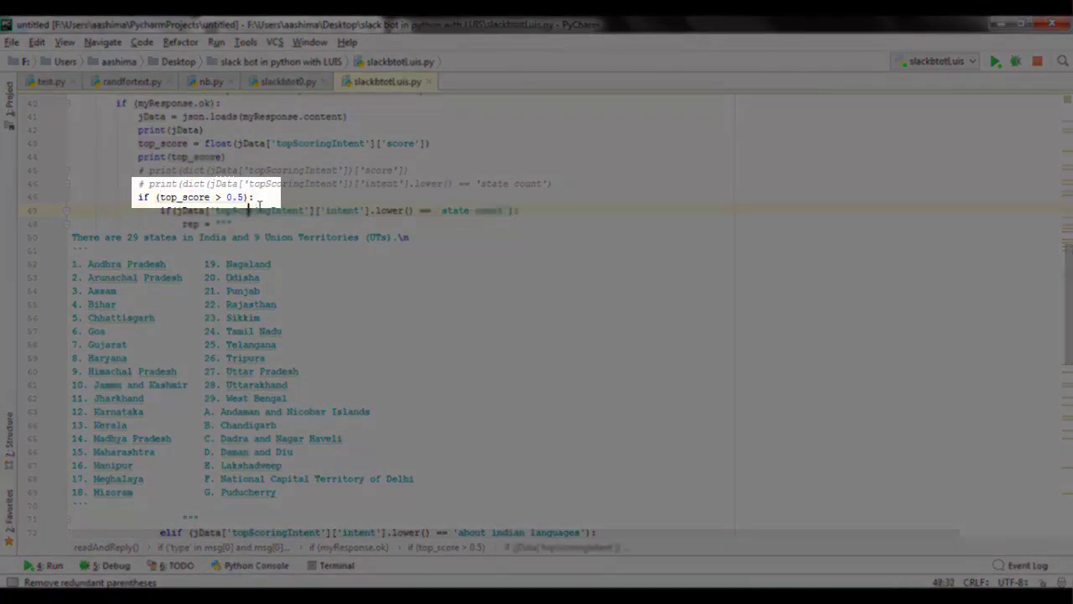